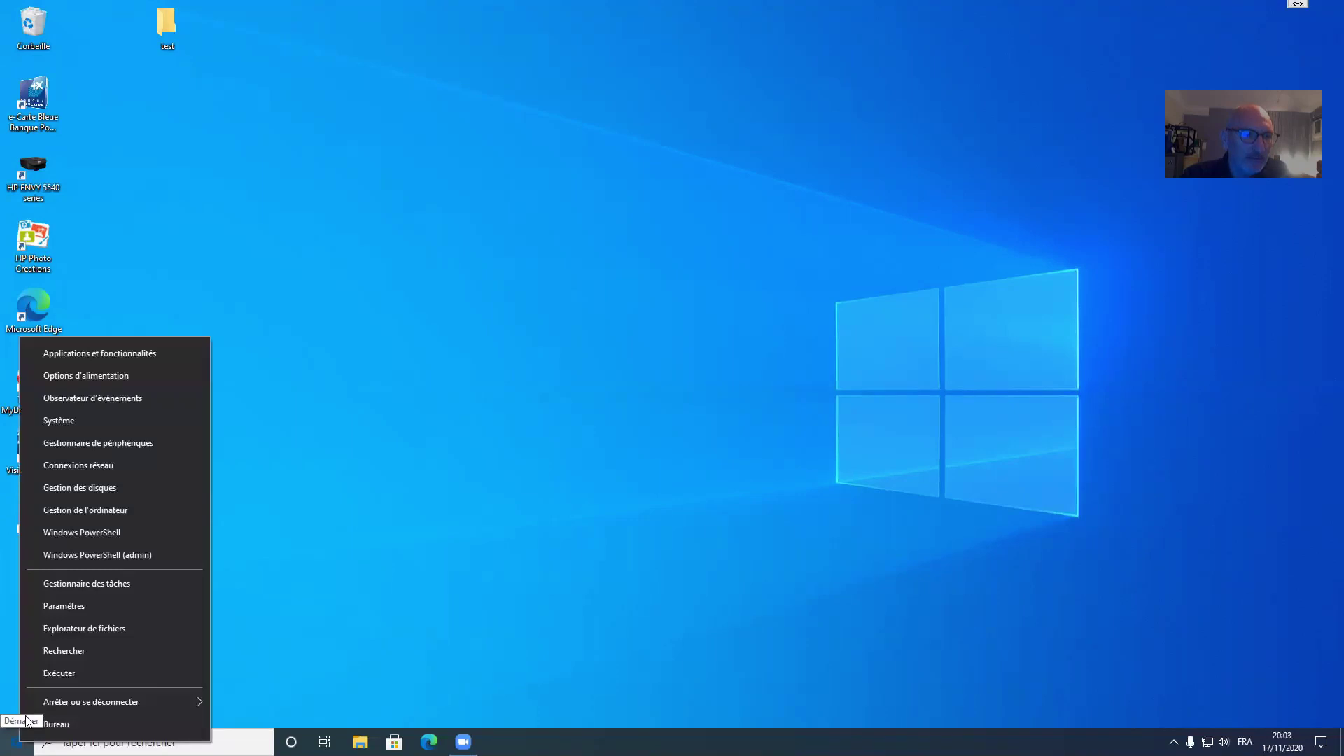
# - Open Ce PC in the file explorer and display the properties of Disque local (C:)
pyautogui.click(61, 629)
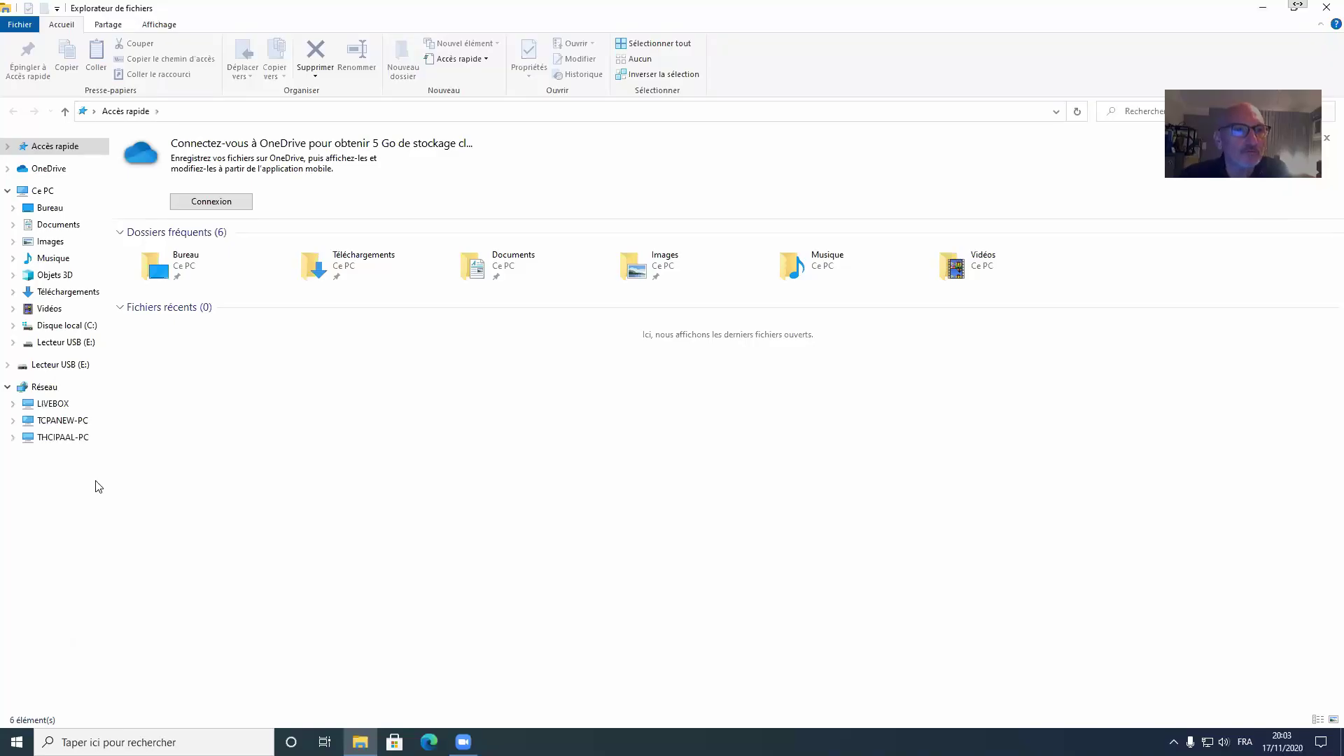
pyautogui.click(41, 192)
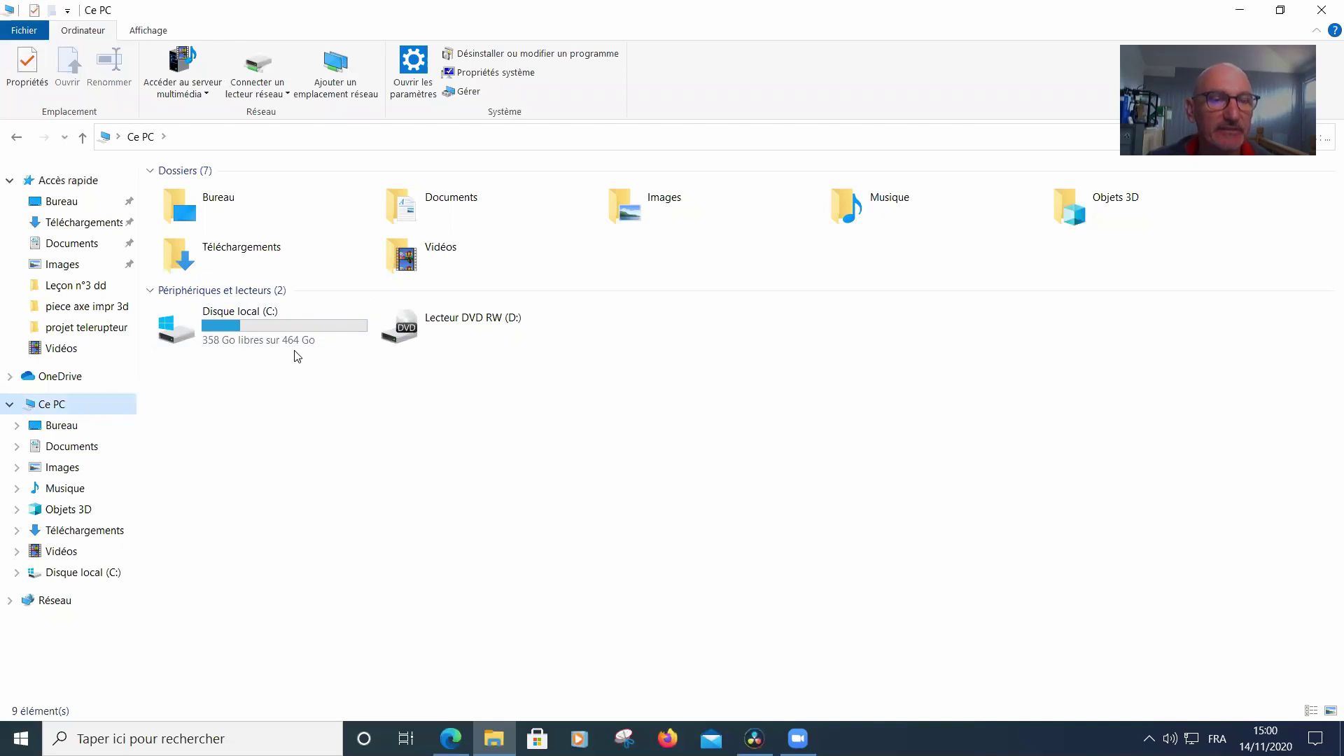
pyautogui.moveTo(244, 331)
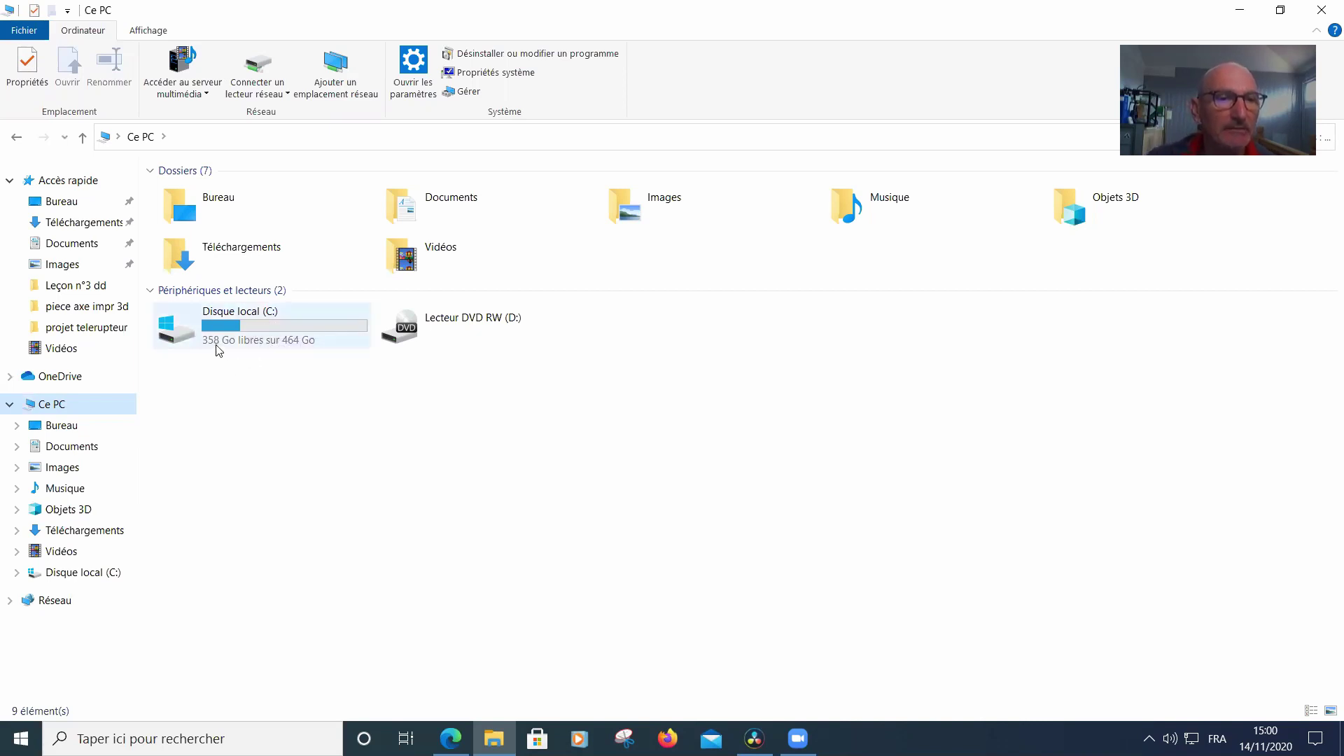
pyautogui.moveTo(220, 350)
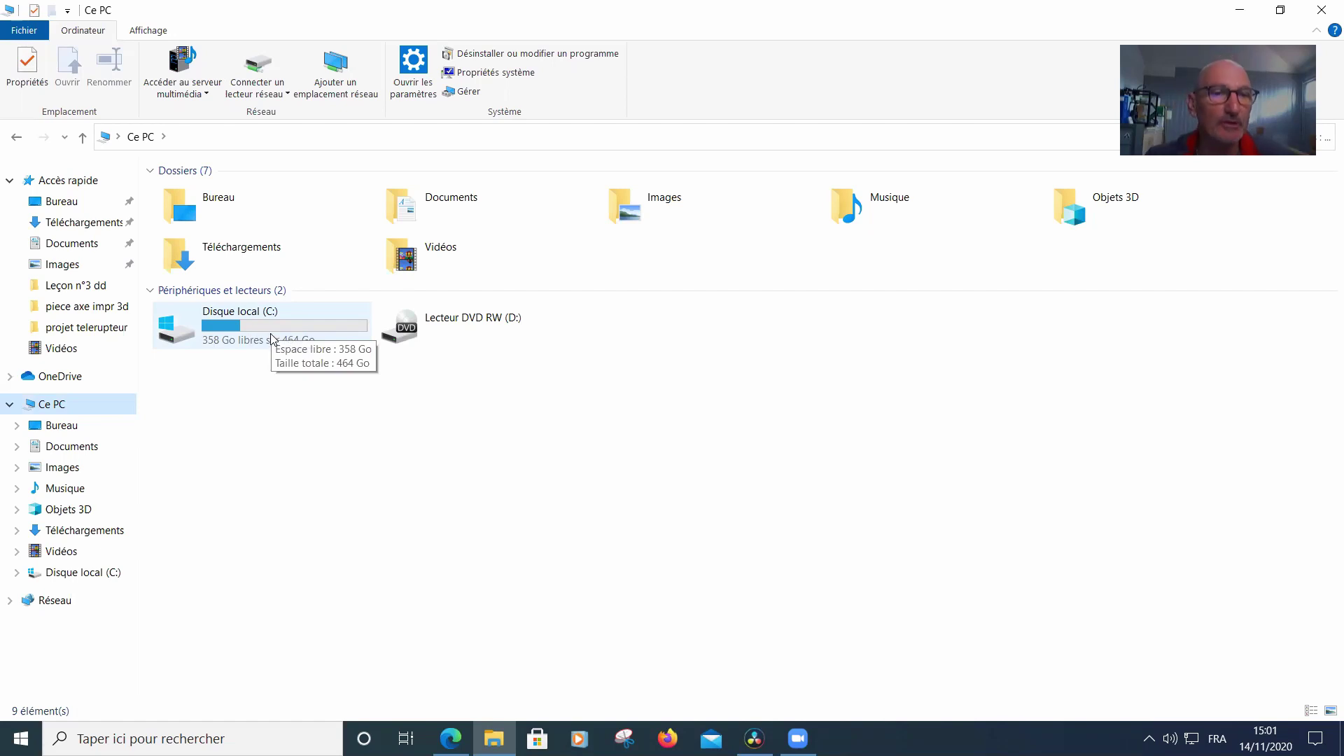
pyautogui.rightClick(256, 328)
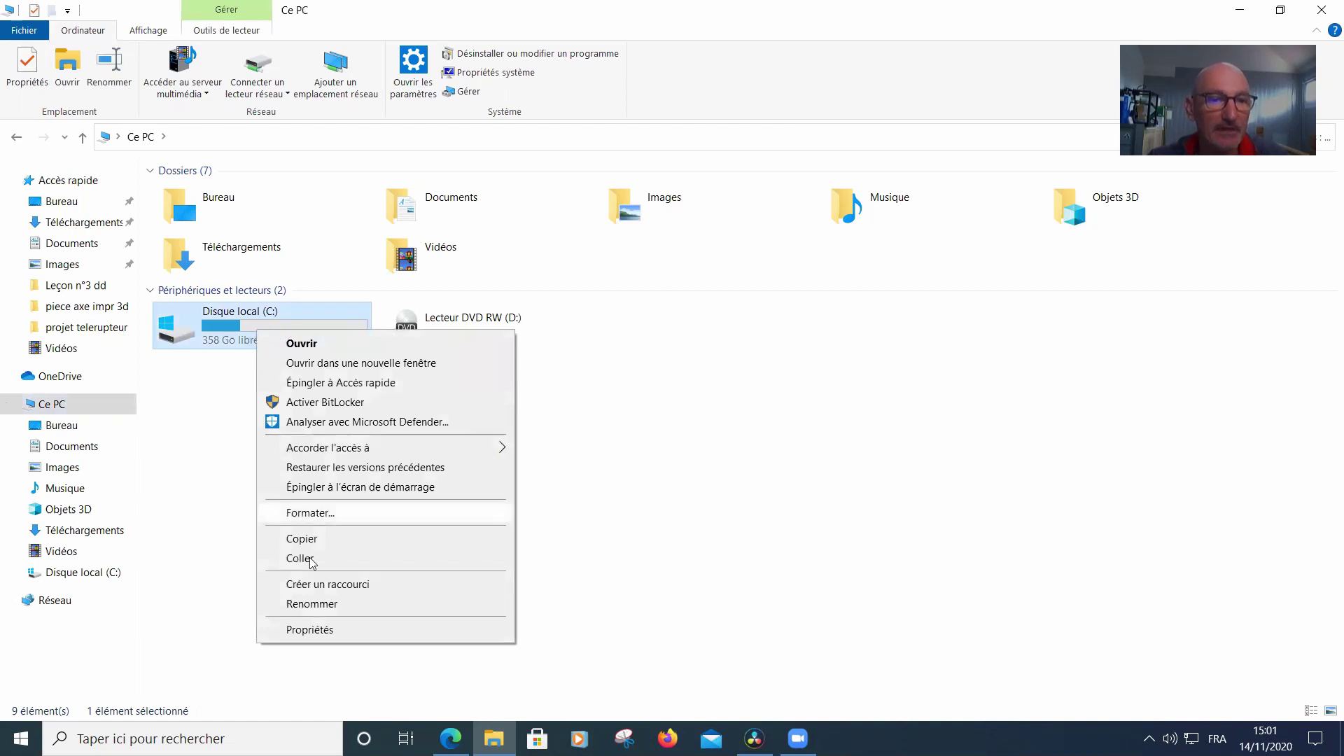
pyautogui.click(333, 632)
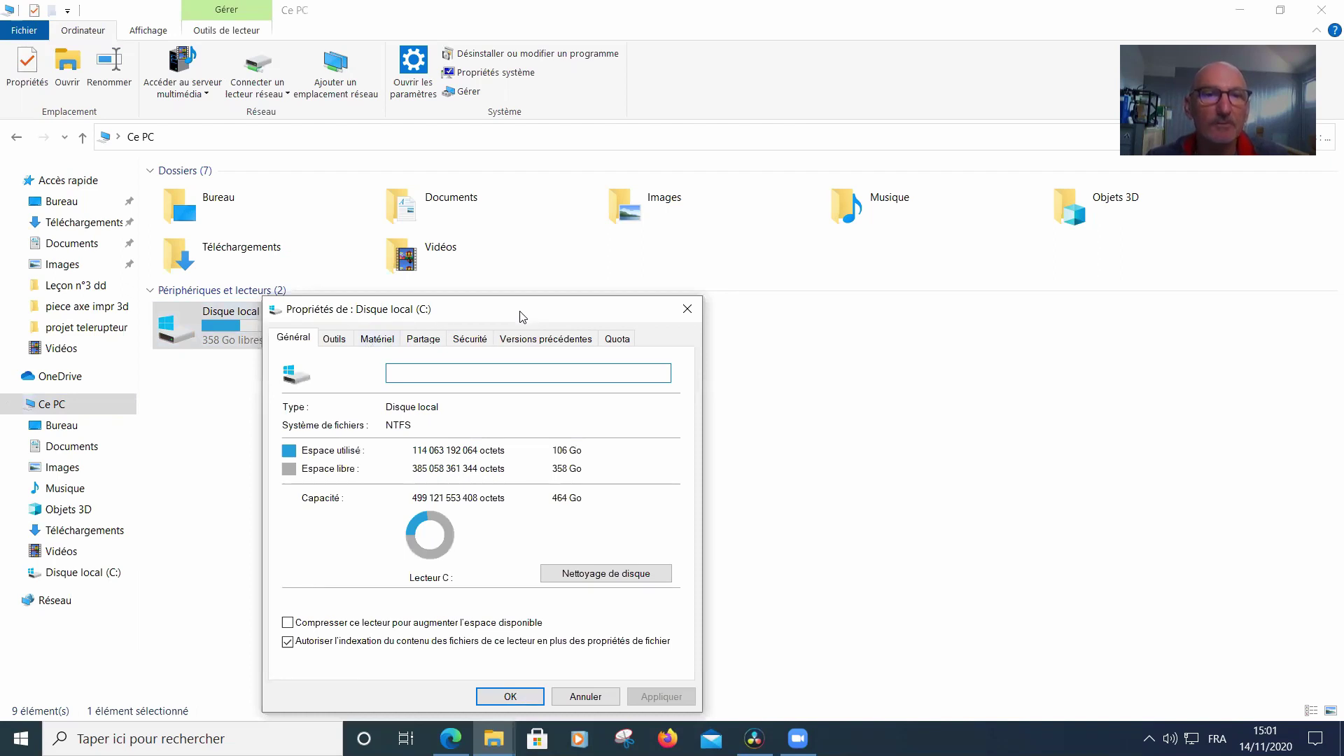
pyautogui.moveTo(522, 316); pyautogui.dragTo(657, 290)
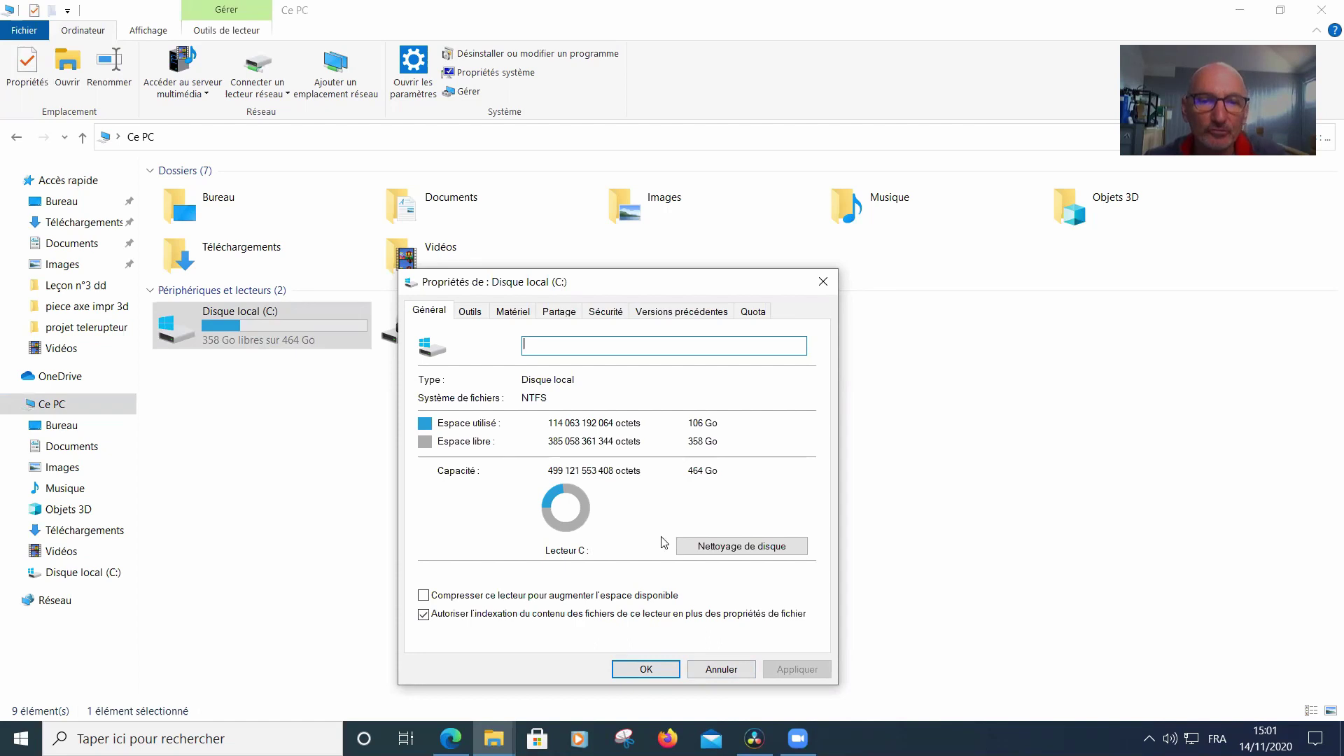
# - Run Disk Cleanup on drive C: and permanently delete the preselected file categories
pyautogui.click(739, 550)
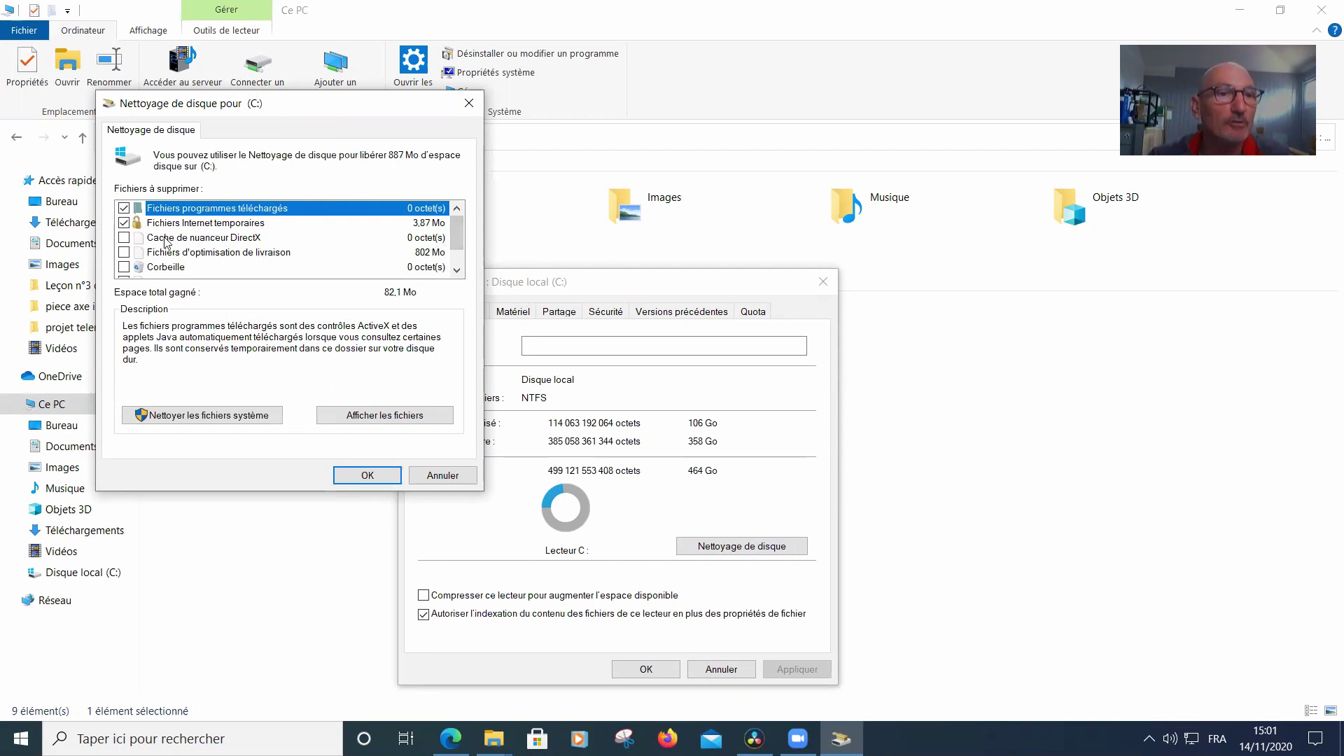
pyautogui.click(458, 268)
pyautogui.click(459, 268)
pyautogui.scroll(1, 460, 266)
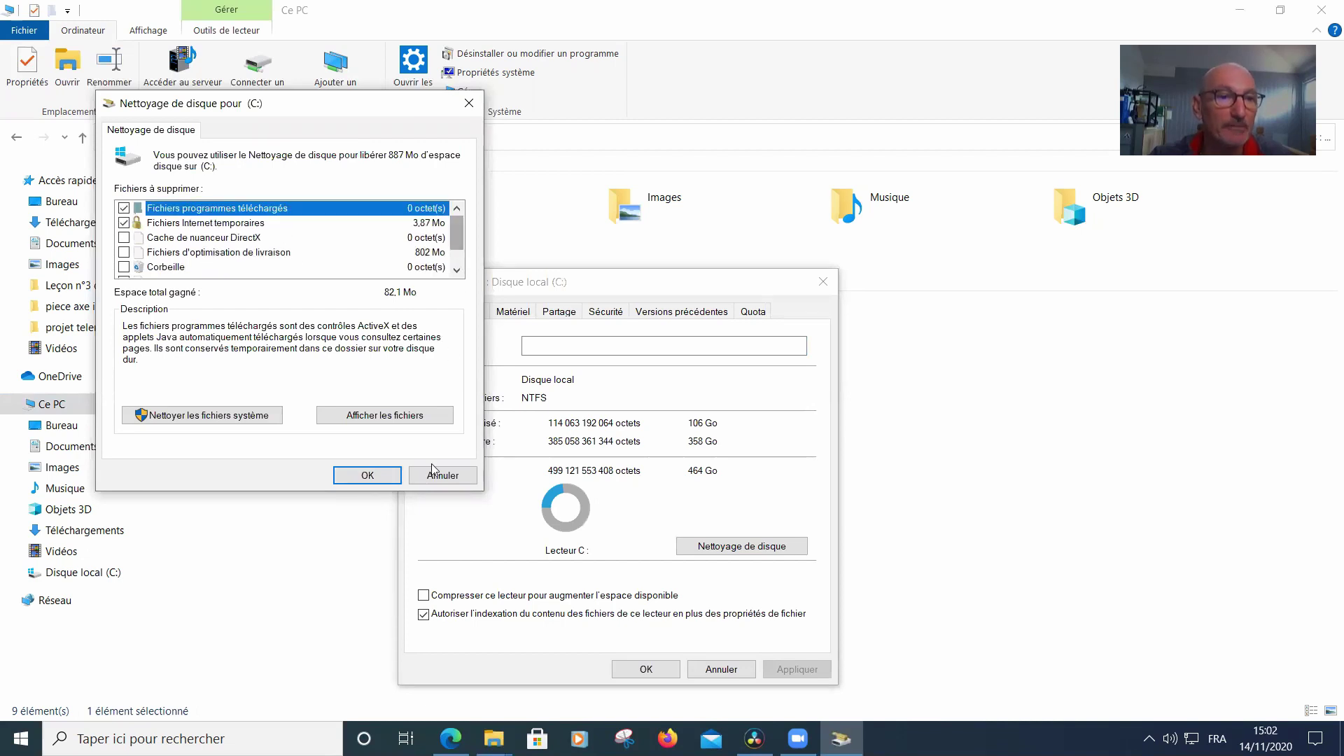
pyautogui.click(384, 481)
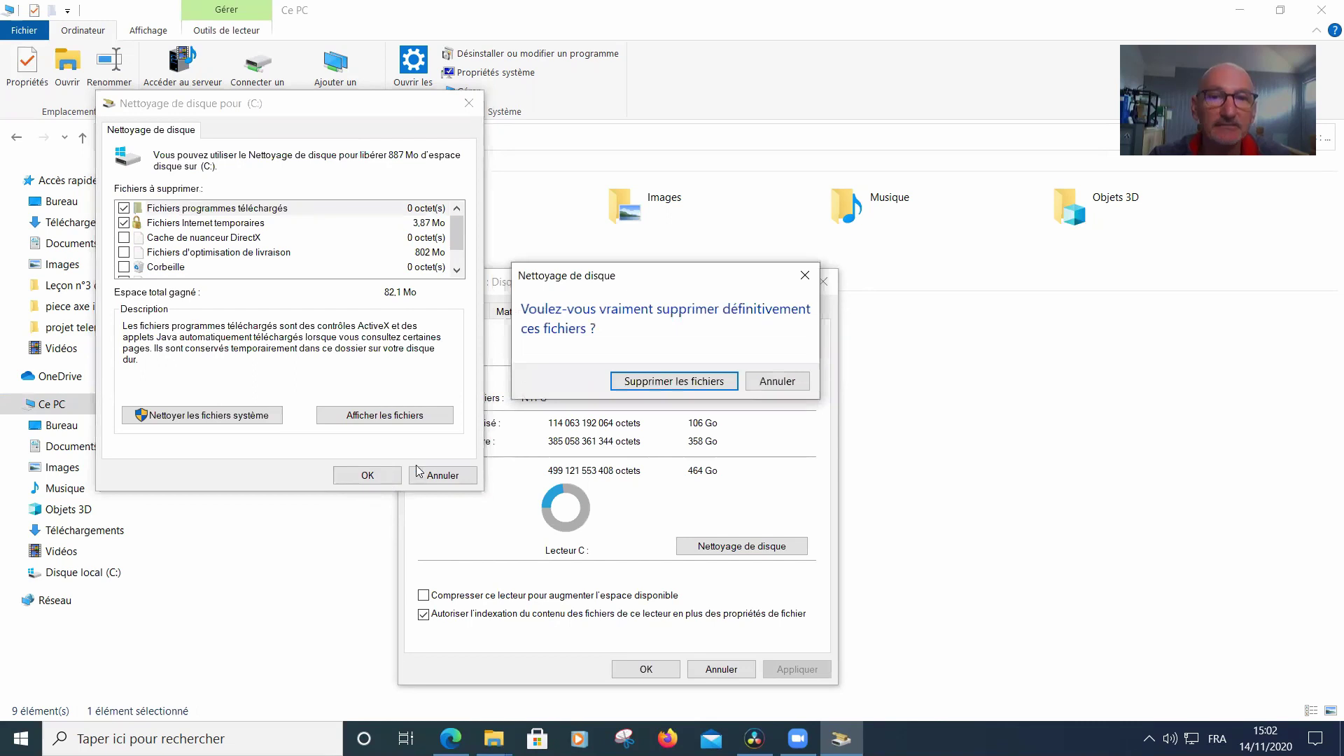
pyautogui.click(668, 382)
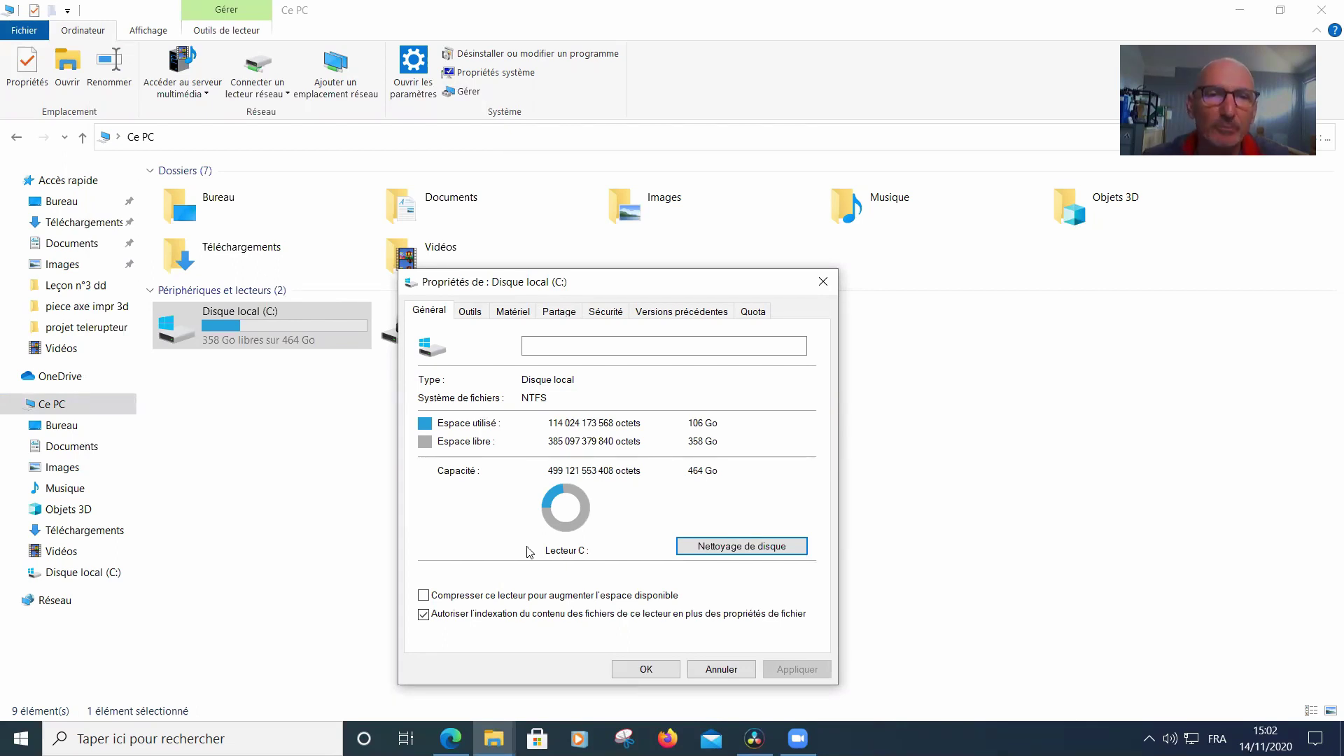
# - Try to scan drive C: for file system errors with the drive's error-checking tool
pyautogui.click(475, 314)
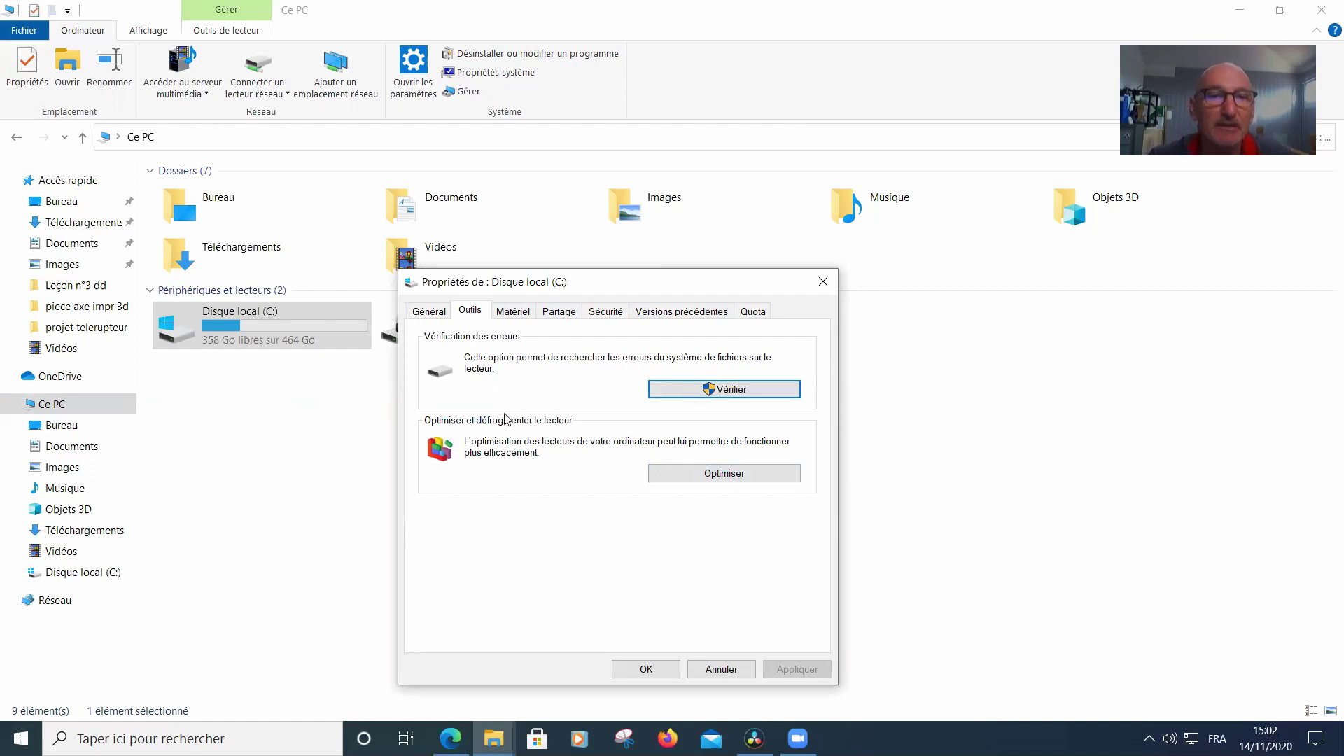
pyautogui.click(723, 390)
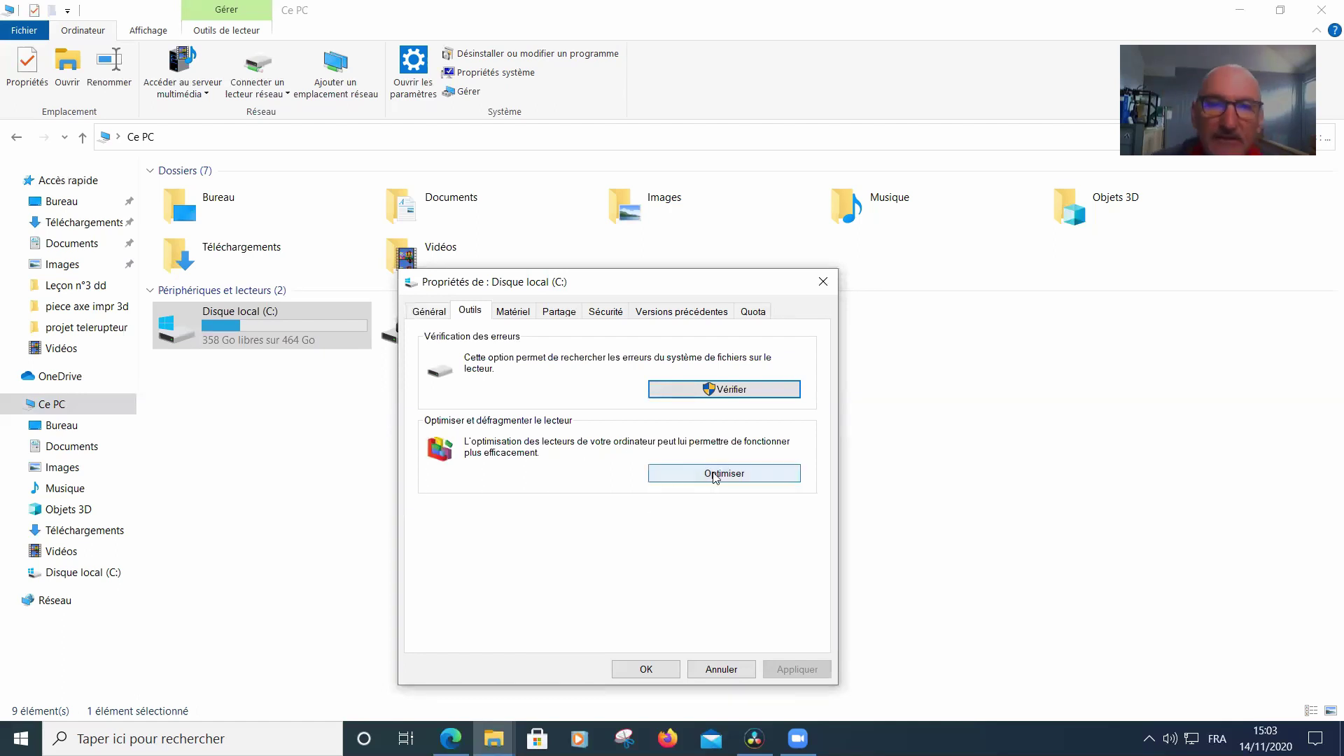
pyautogui.click(758, 400)
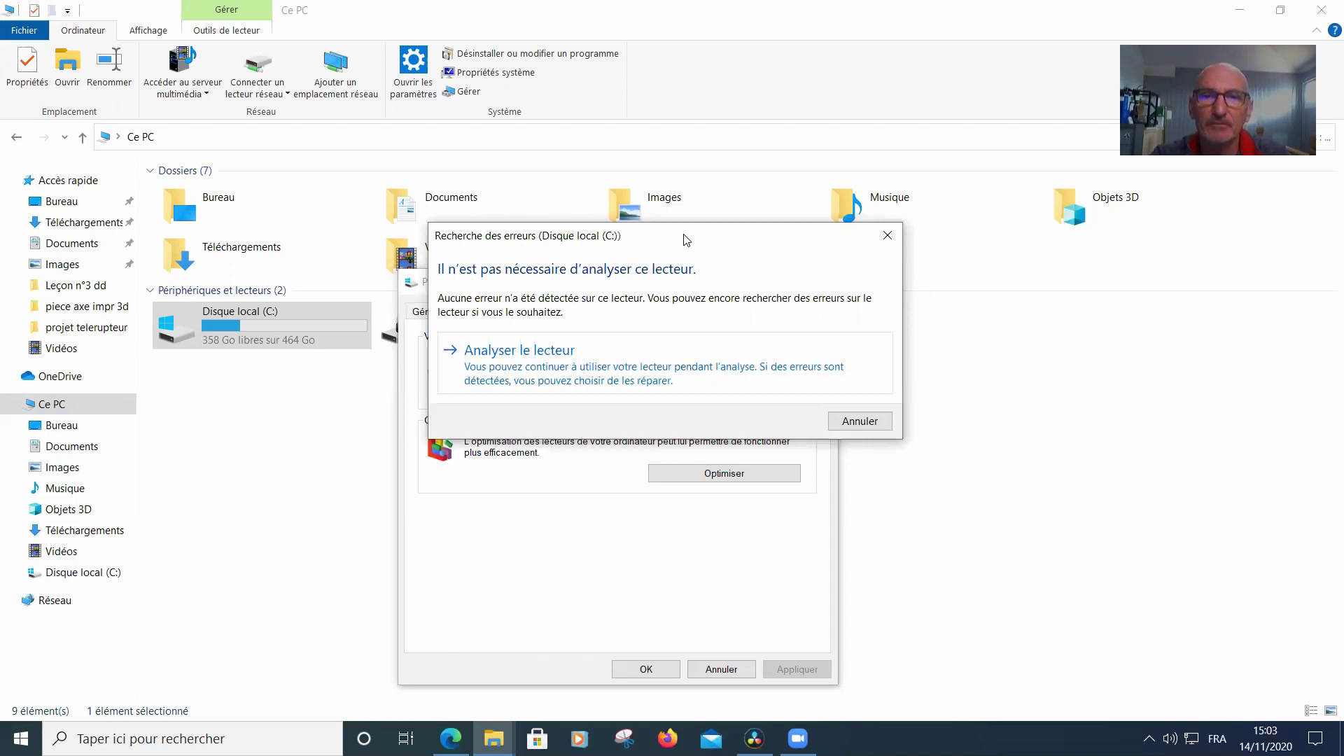
pyautogui.moveTo(686, 240); pyautogui.dragTo(931, 434)
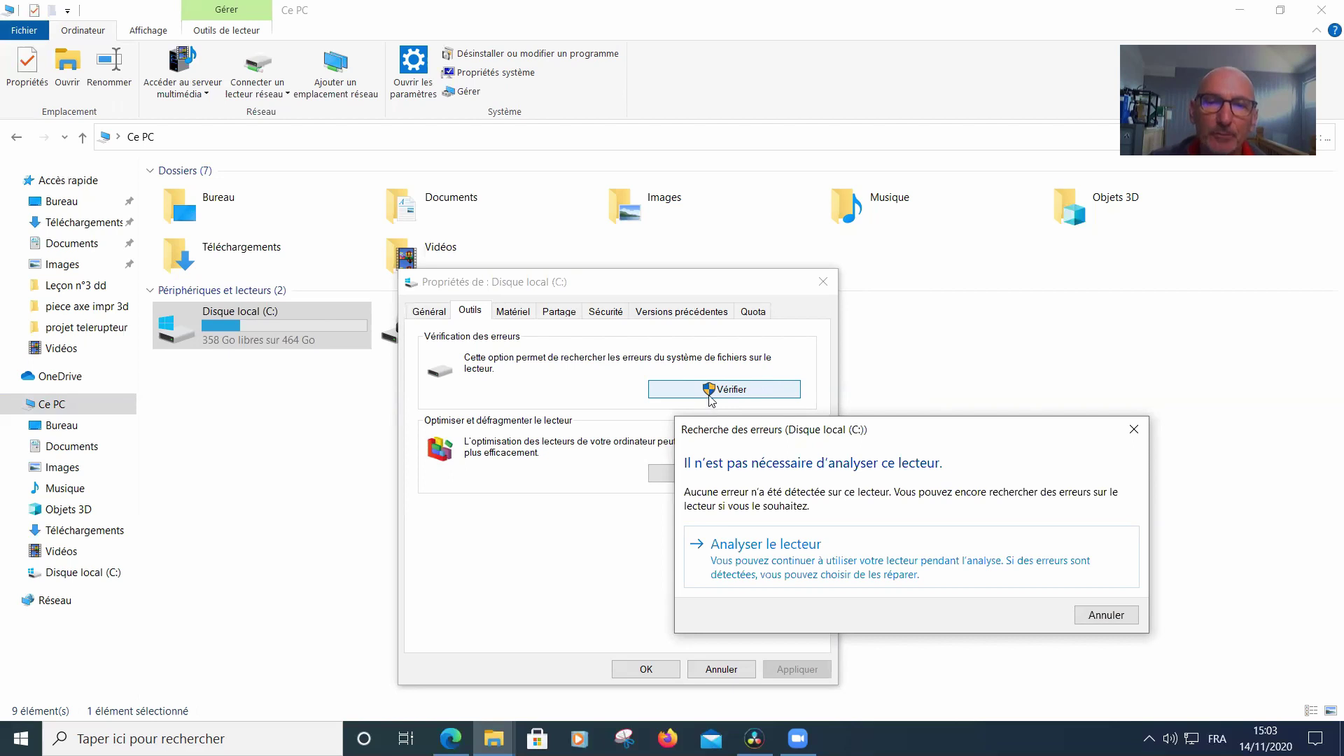
pyautogui.click(849, 563)
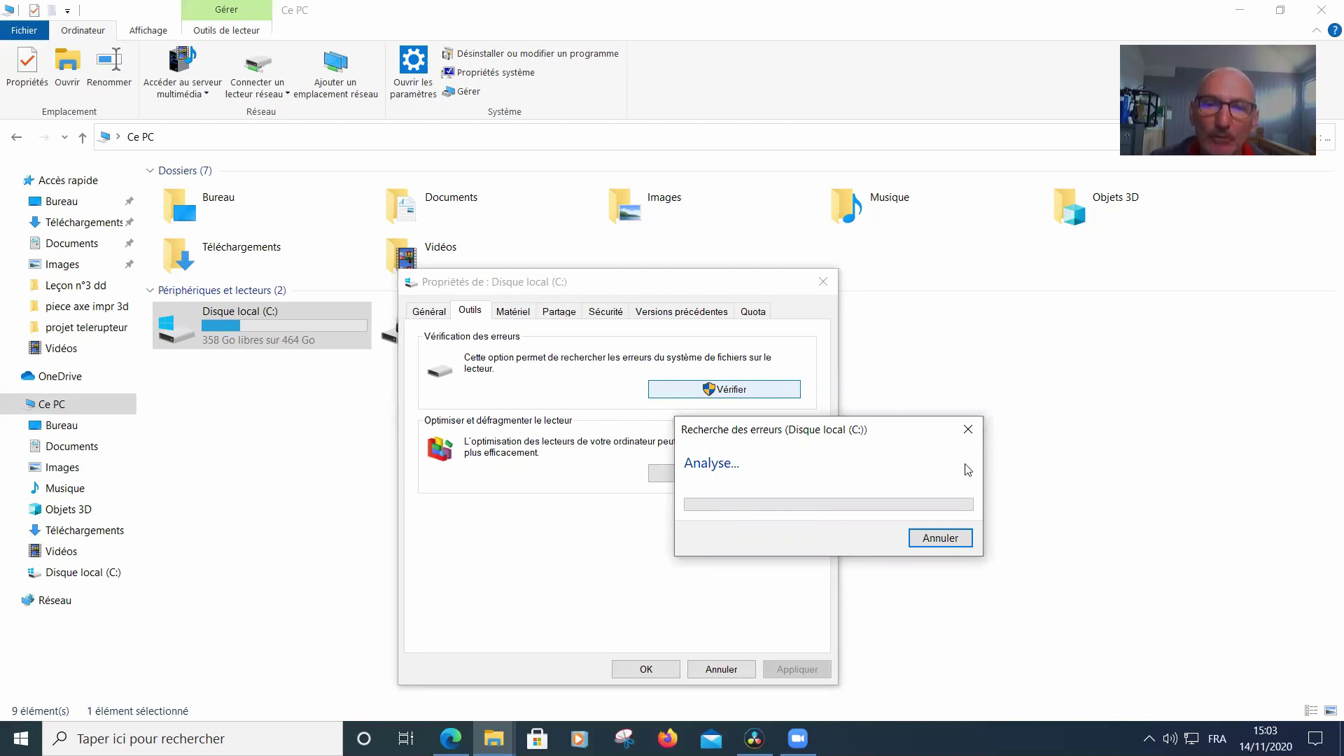
pyautogui.click(942, 540)
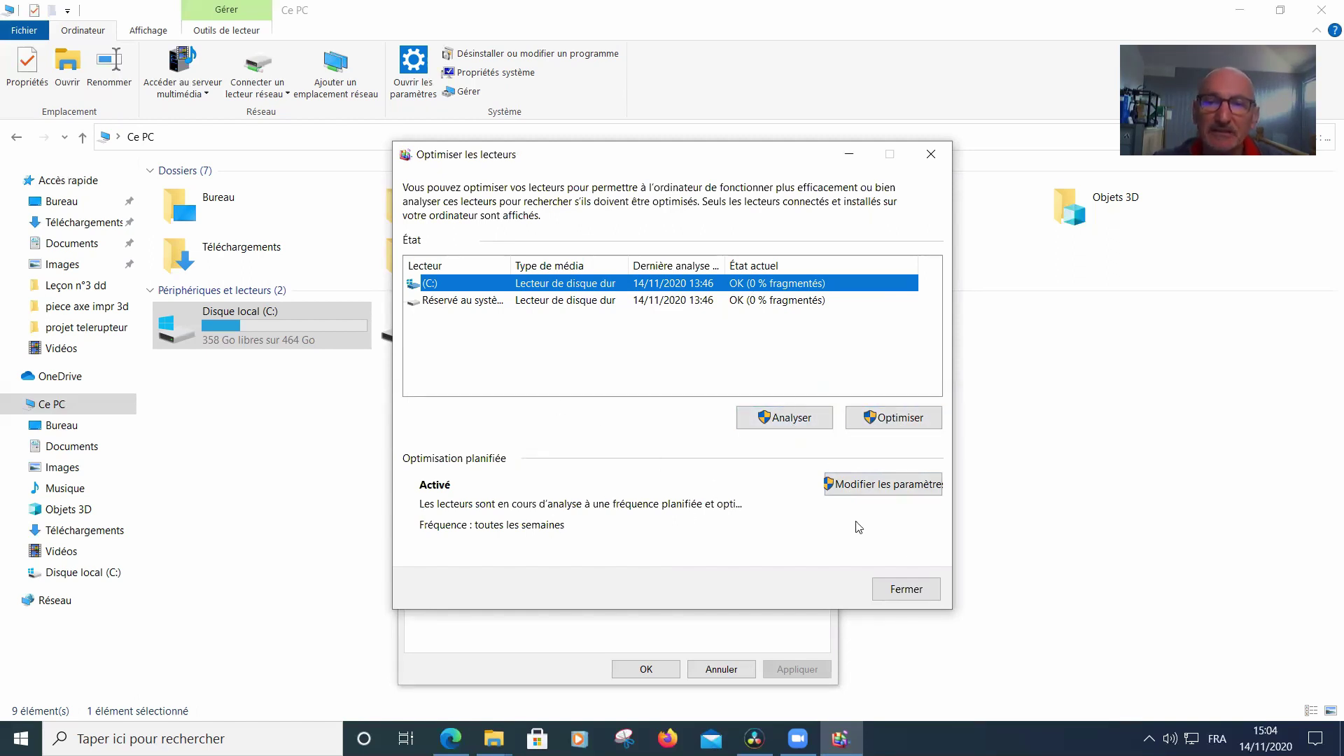
# - Analyze drive C: for fragmentation in Optimiser les lecteurs and close that window
pyautogui.click(791, 419)
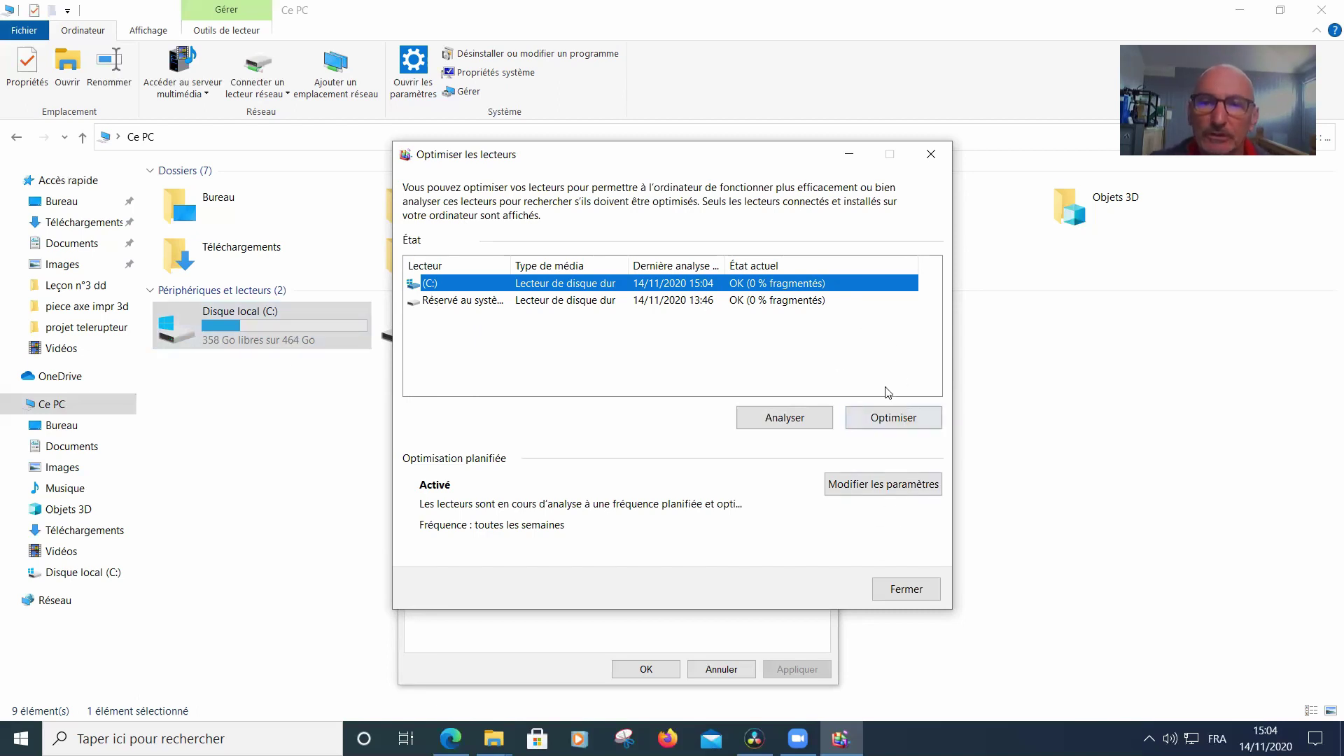
pyautogui.click(913, 590)
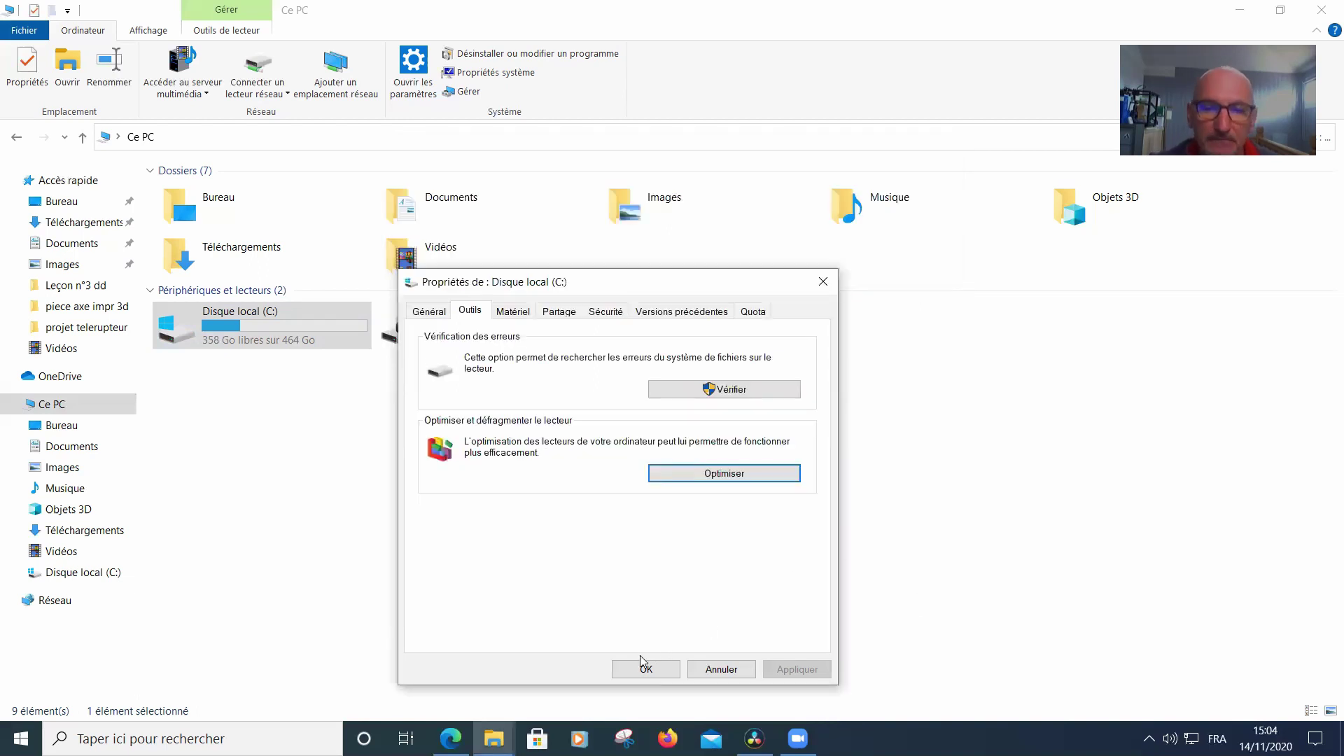
# - Review the device details of the WDC WD5000AAKX-22ERMA0 disk and the sharing settings of drive C:
pyautogui.click(516, 315)
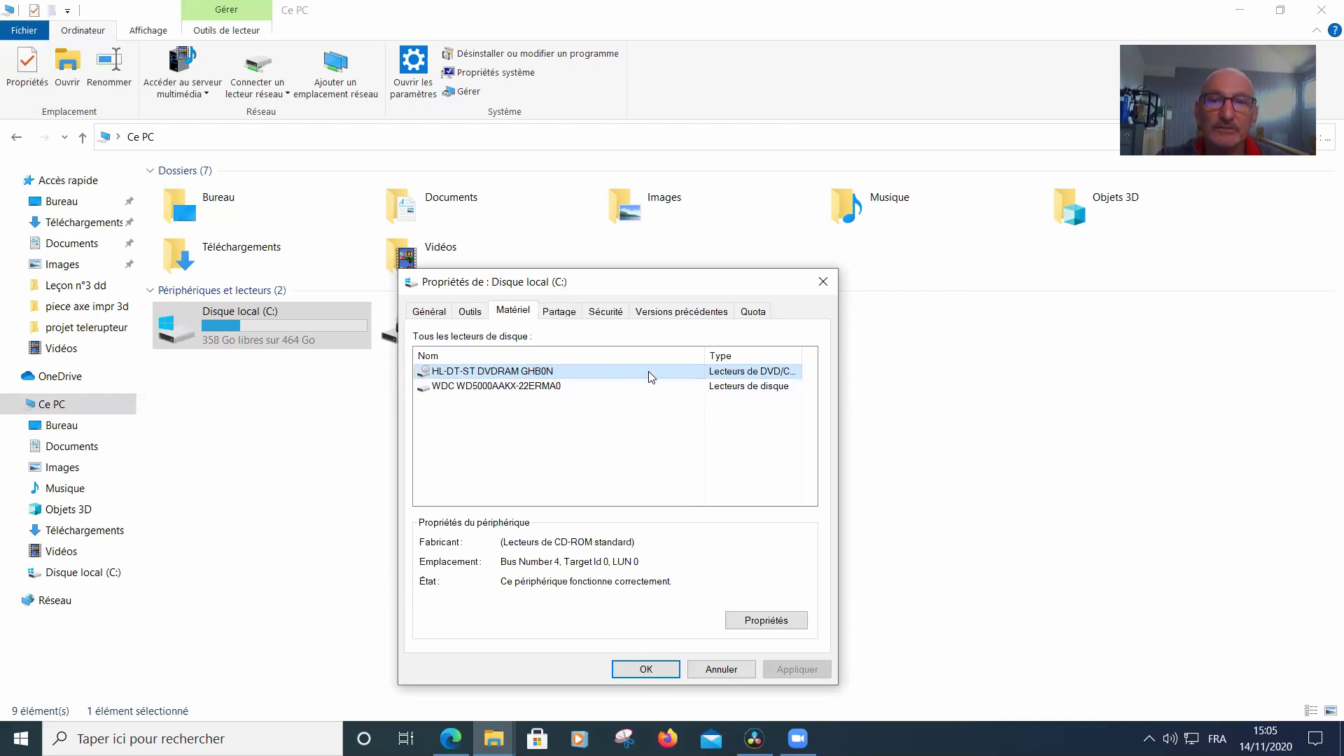
pyautogui.click(499, 390)
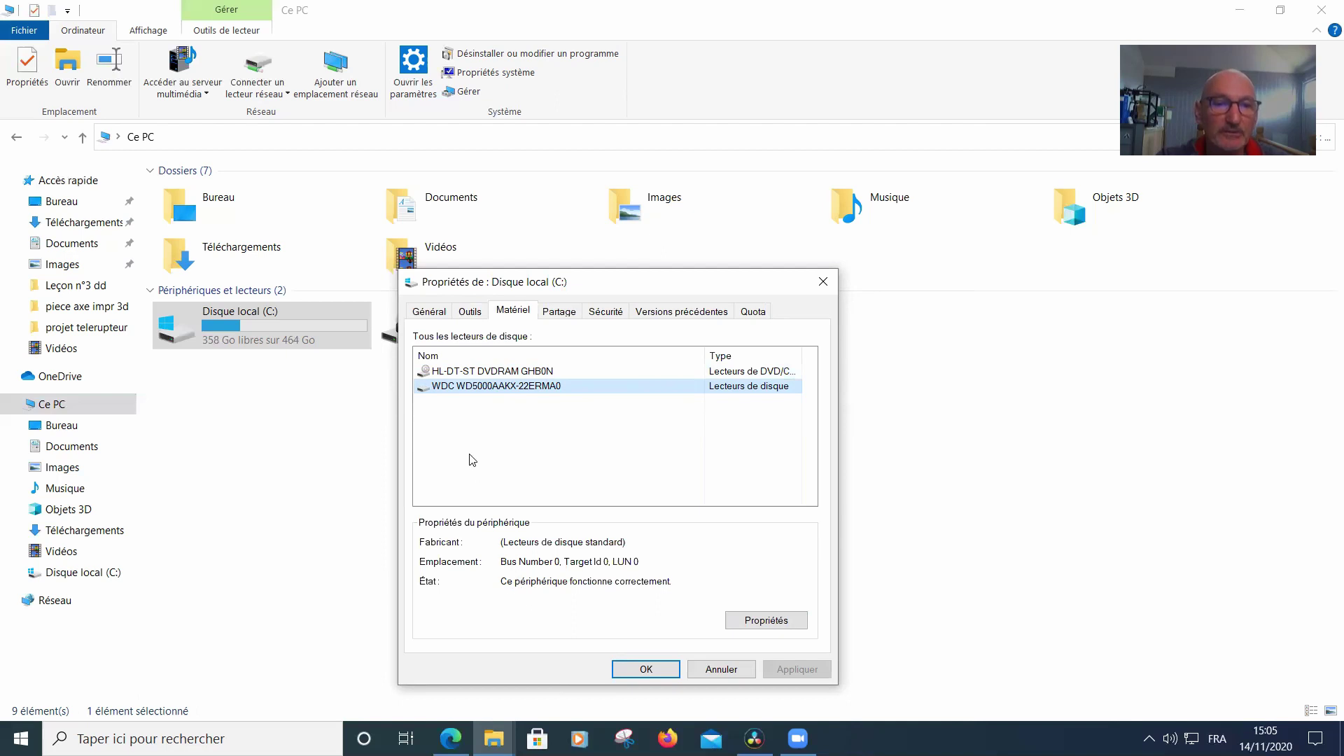
pyautogui.click(567, 316)
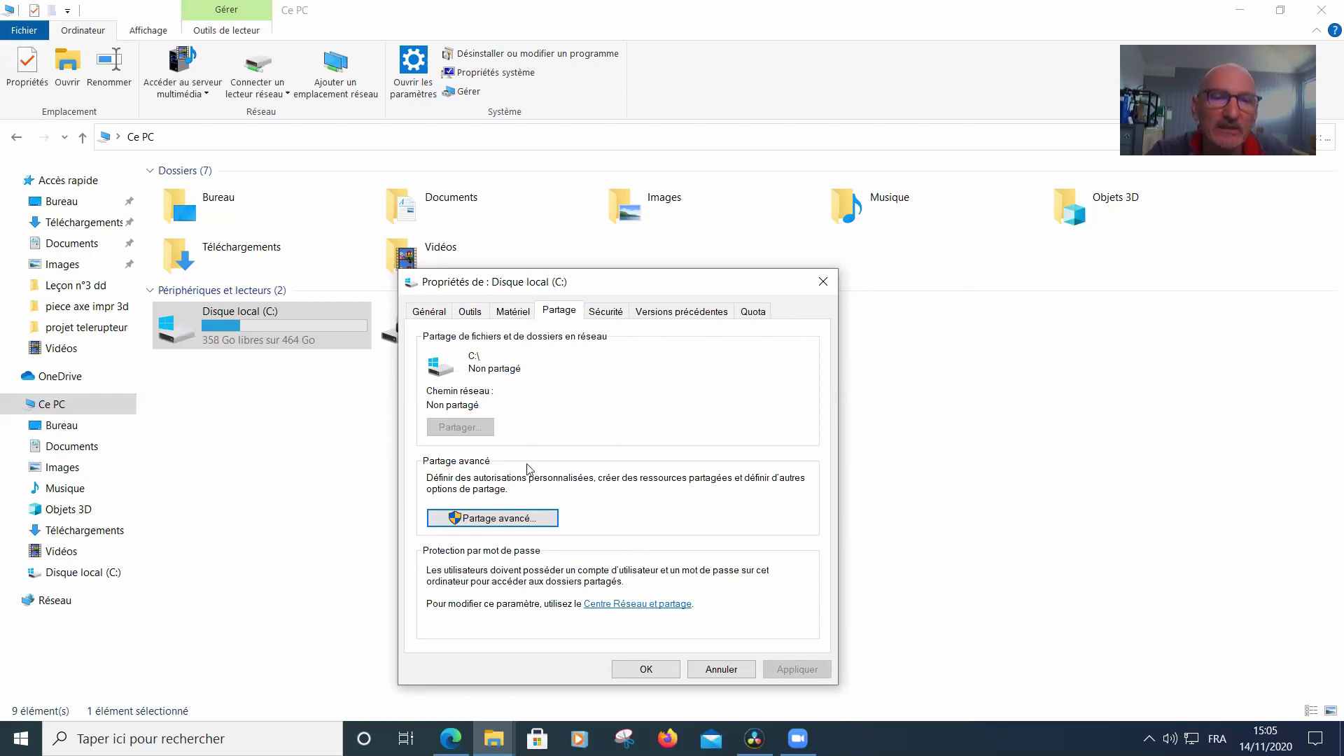
# - Examine the security permissions on drive C: for the Utilisateurs, Administrateurs and Système groups
pyautogui.click(606, 311)
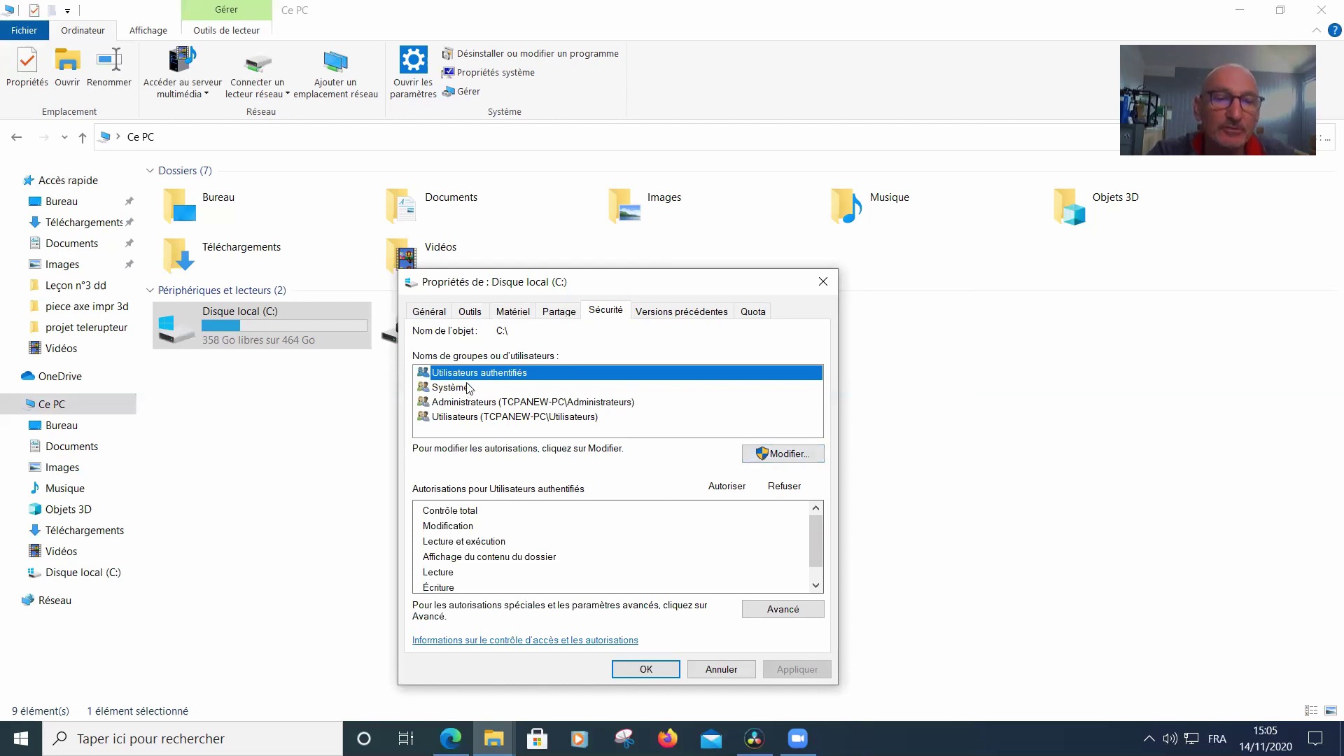
pyautogui.click(496, 418)
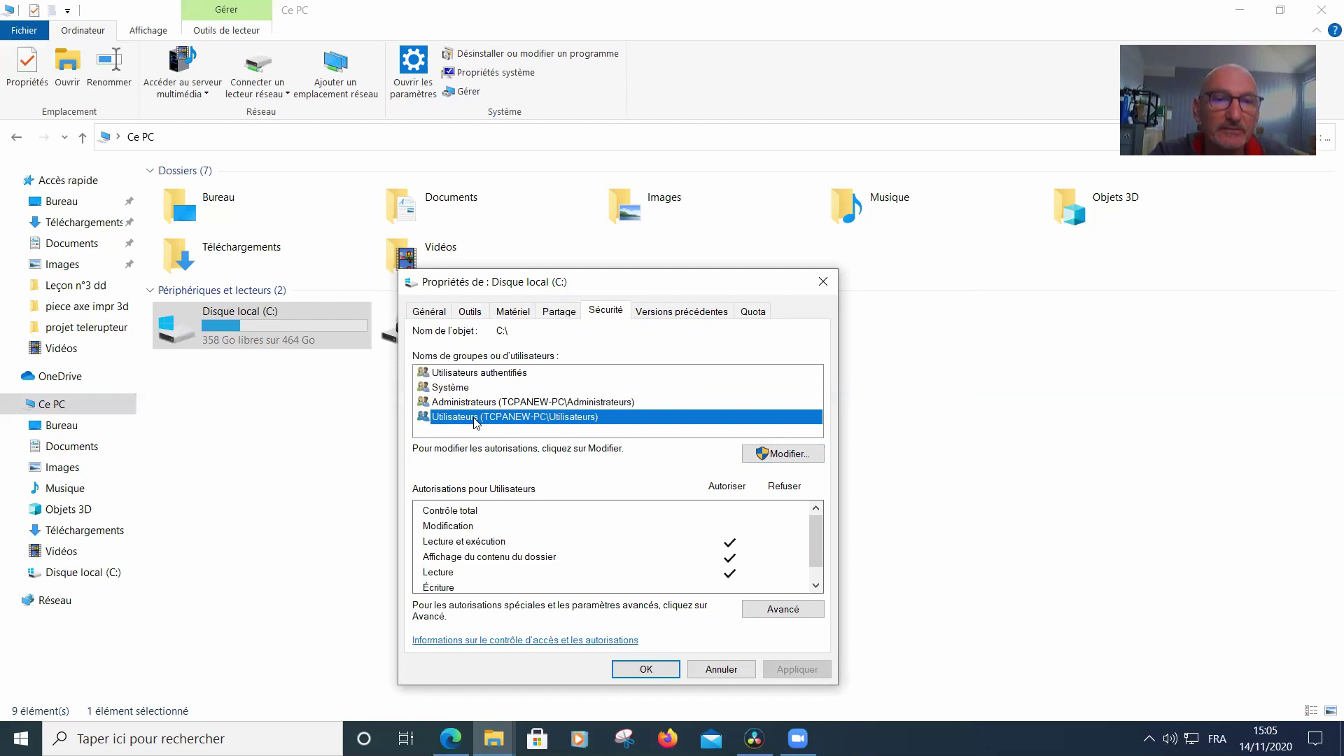
pyautogui.click(471, 405)
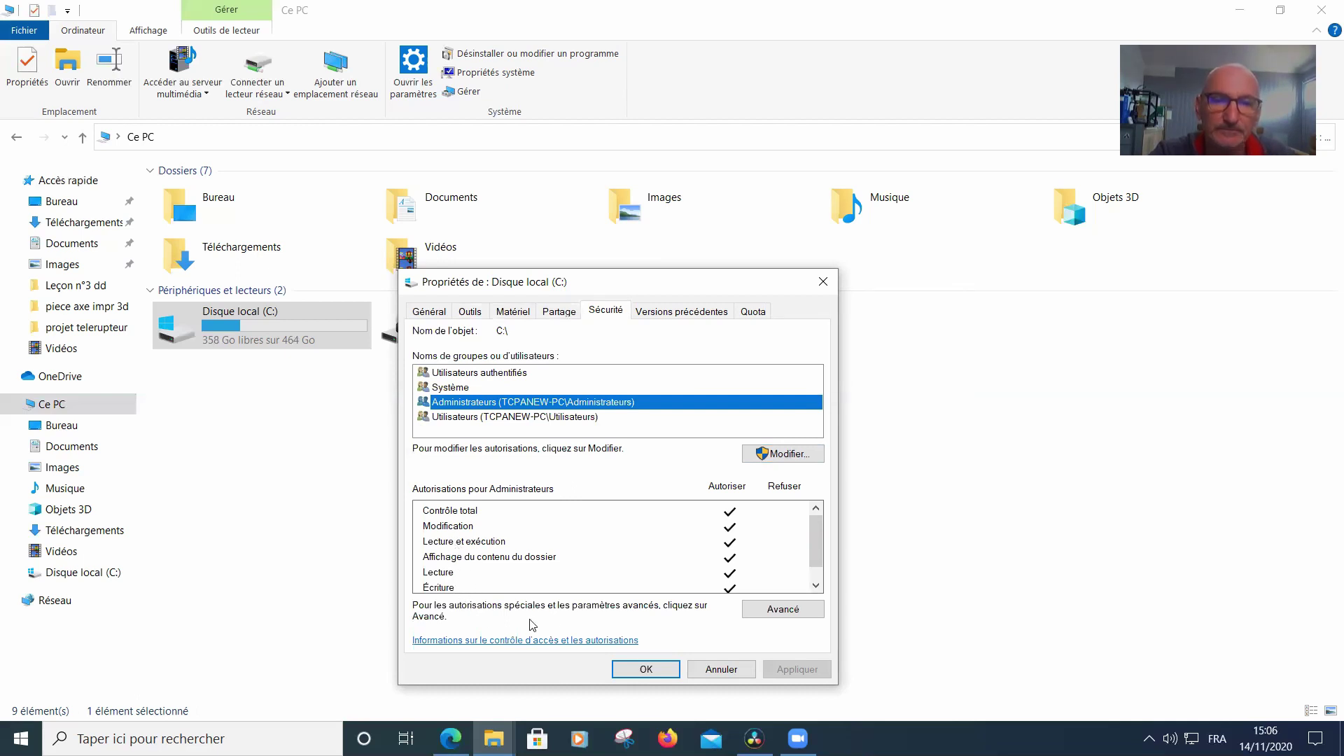
pyautogui.click(462, 418)
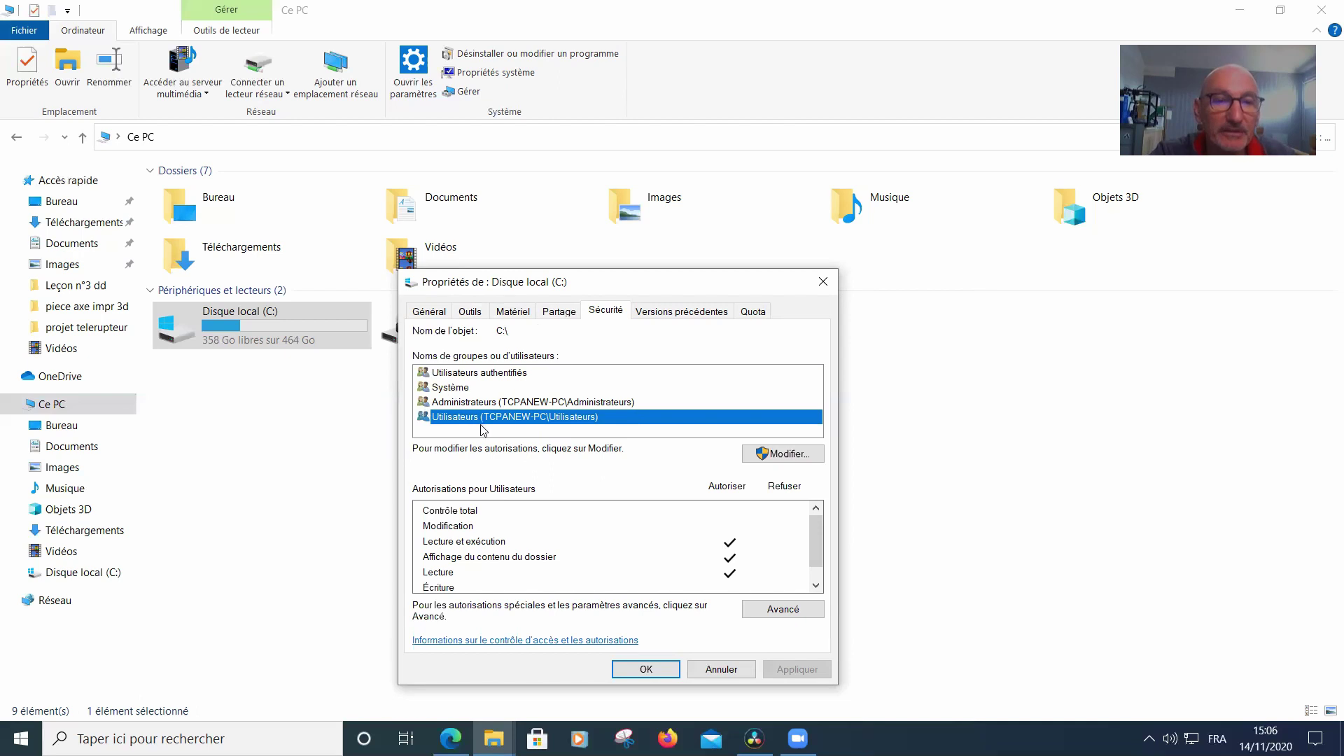
pyautogui.click(462, 391)
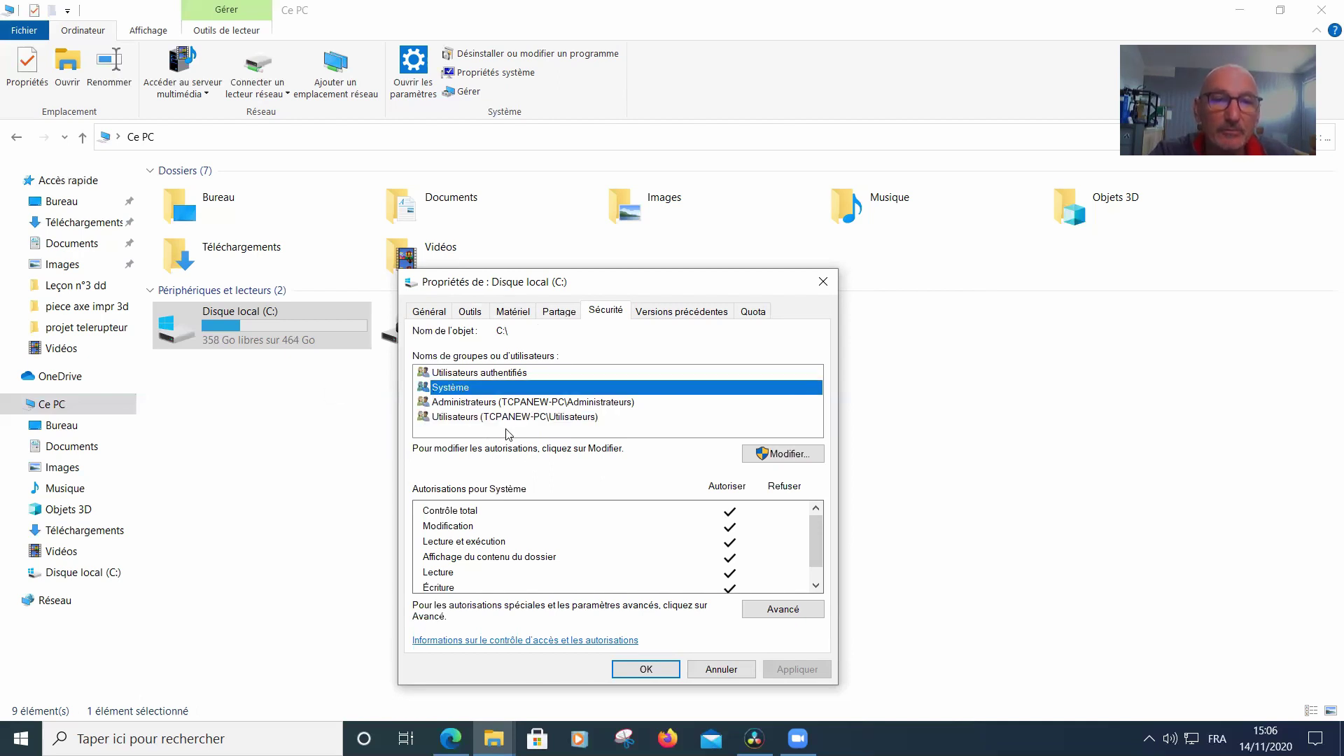
pyautogui.click(467, 418)
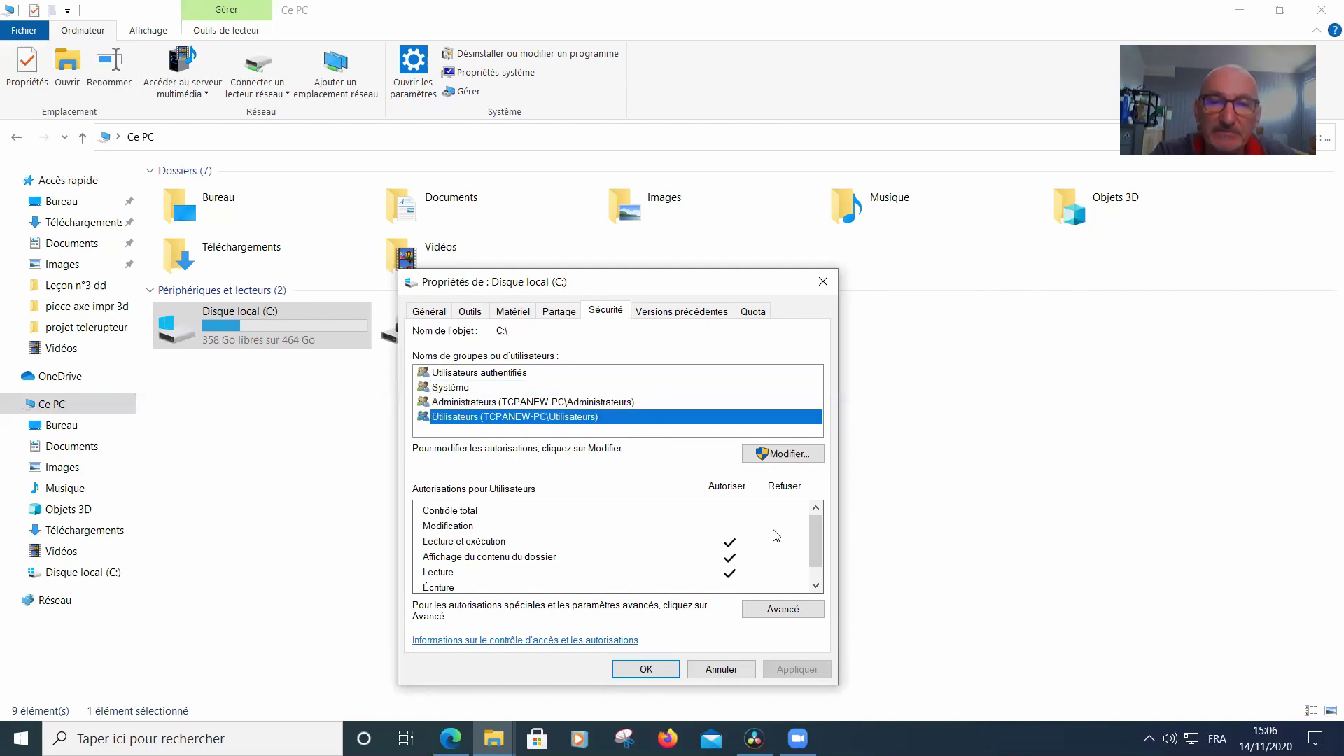
# - Try to allow Contrôle total on drive C: for the Utilisateurs authentifiés group
pyautogui.click(789, 455)
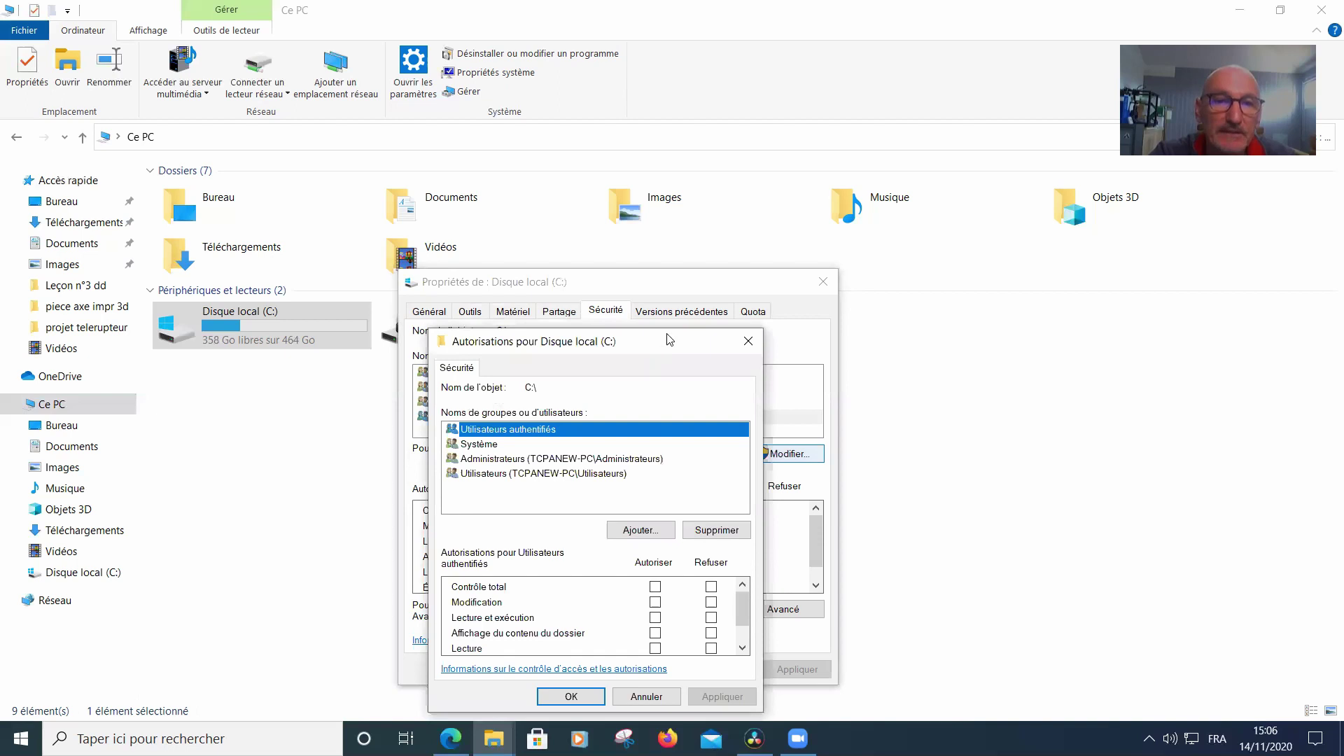
pyautogui.moveTo(664, 351); pyautogui.dragTo(682, 294)
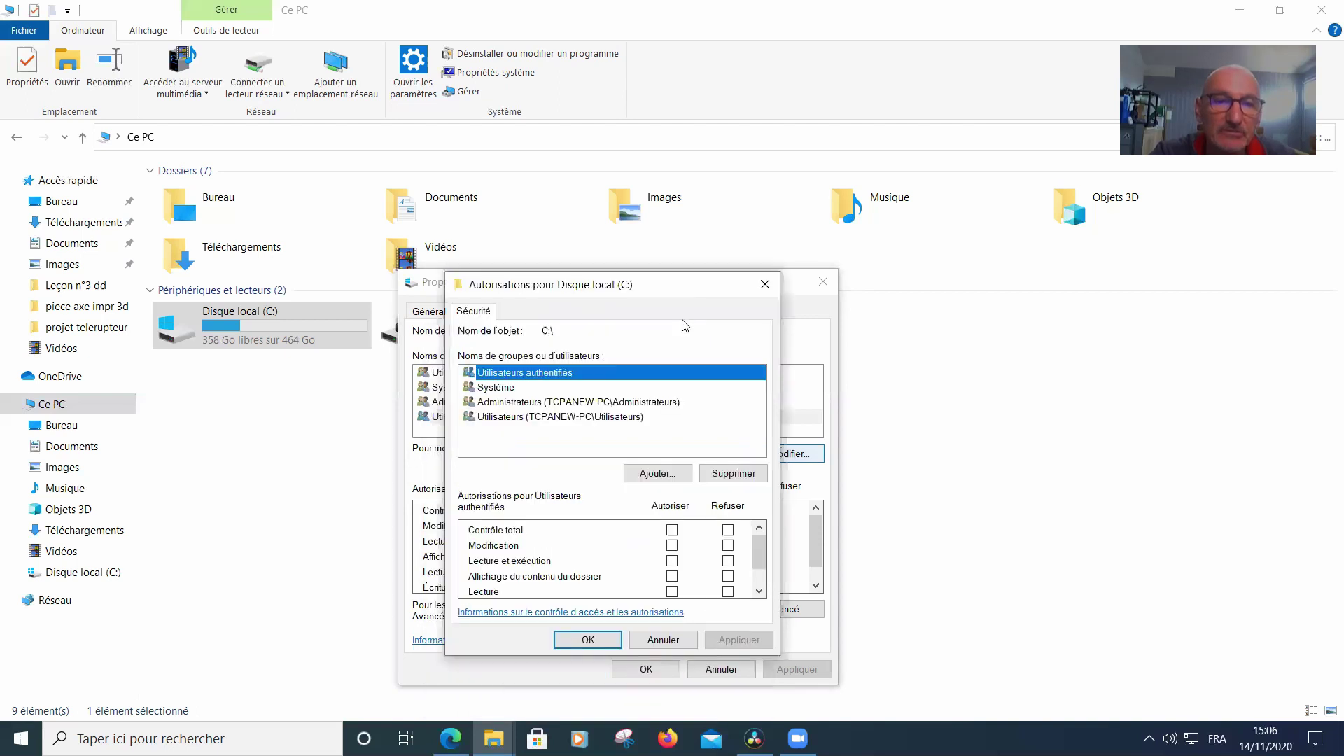
pyautogui.click(672, 531)
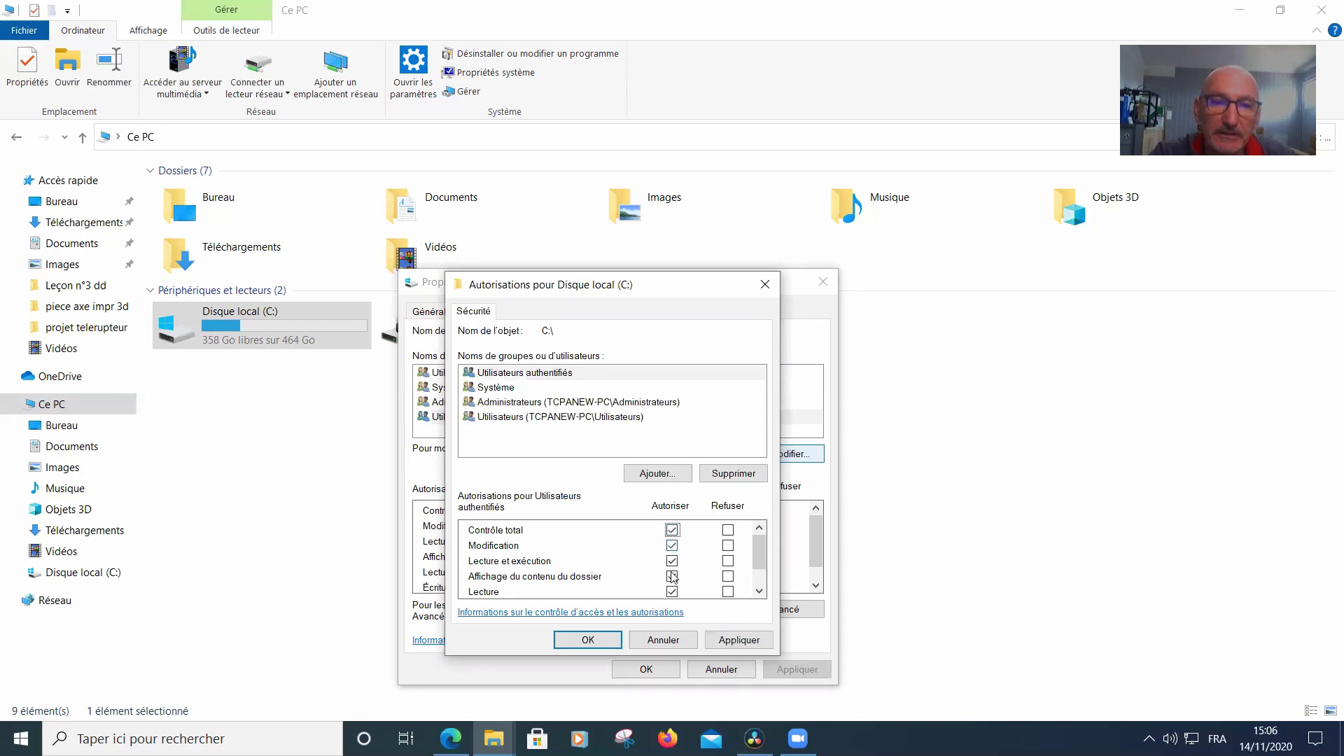
pyautogui.click(724, 645)
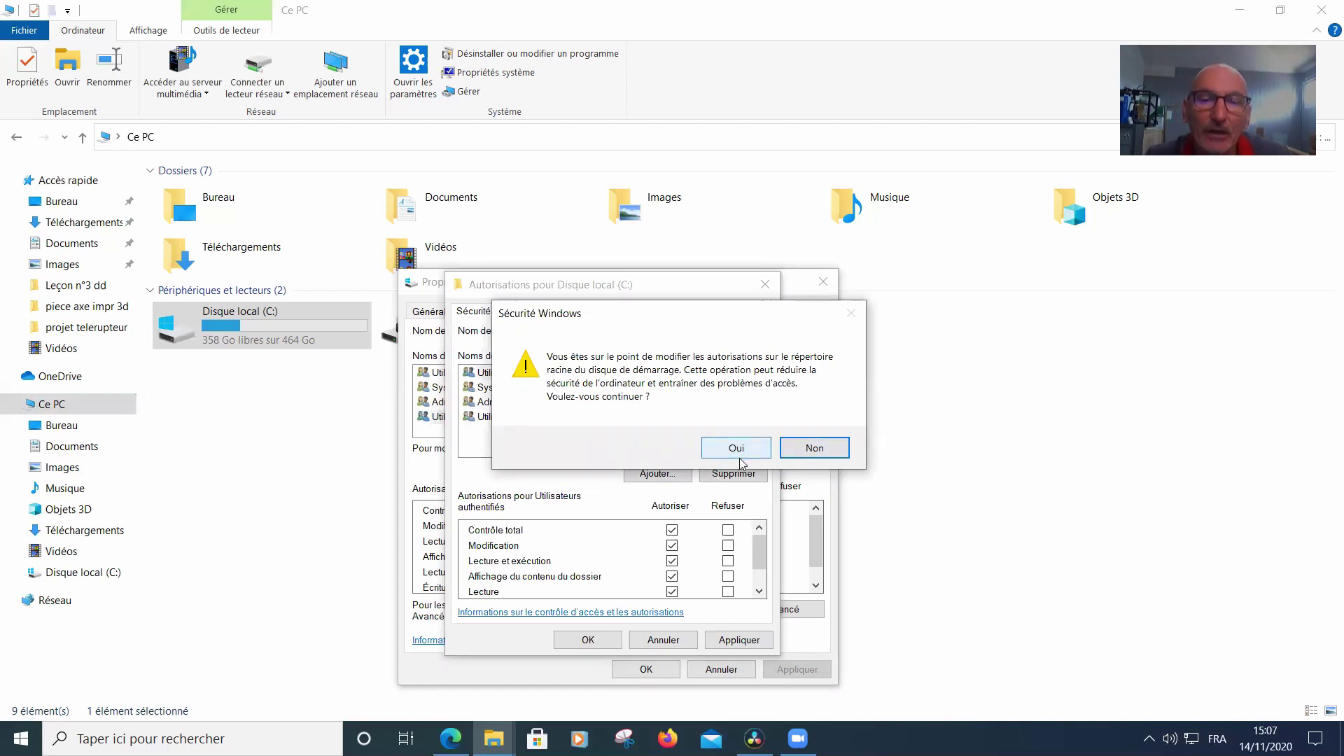
pyautogui.click(815, 449)
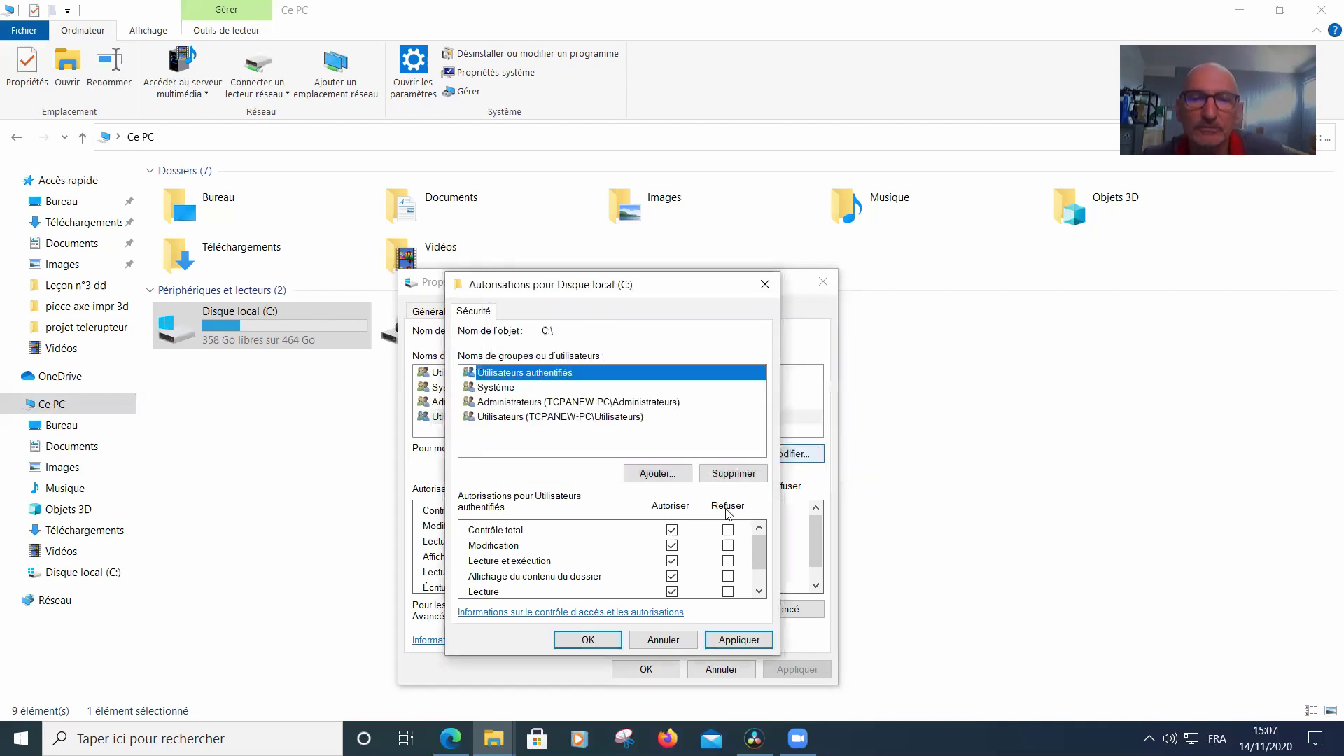
pyautogui.click(663, 641)
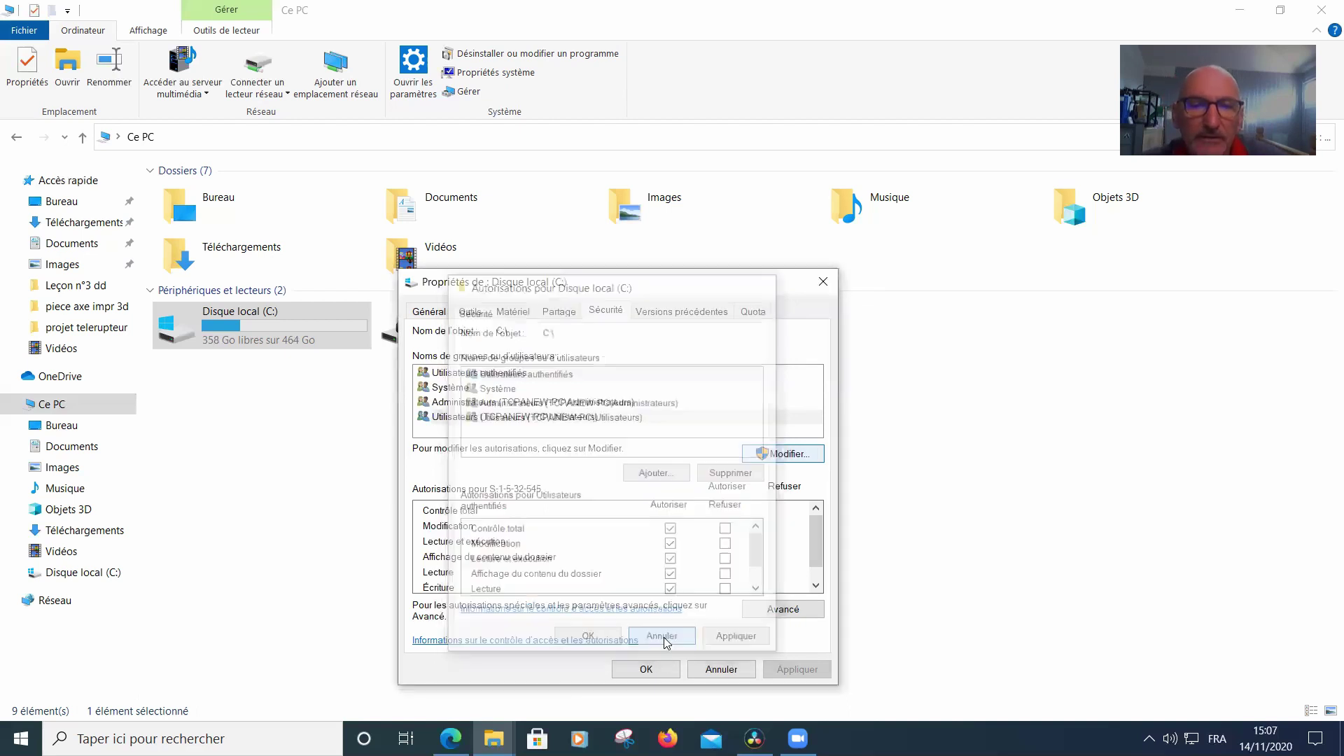
# - Check the available previous versions of drive C:
pyautogui.click(682, 312)
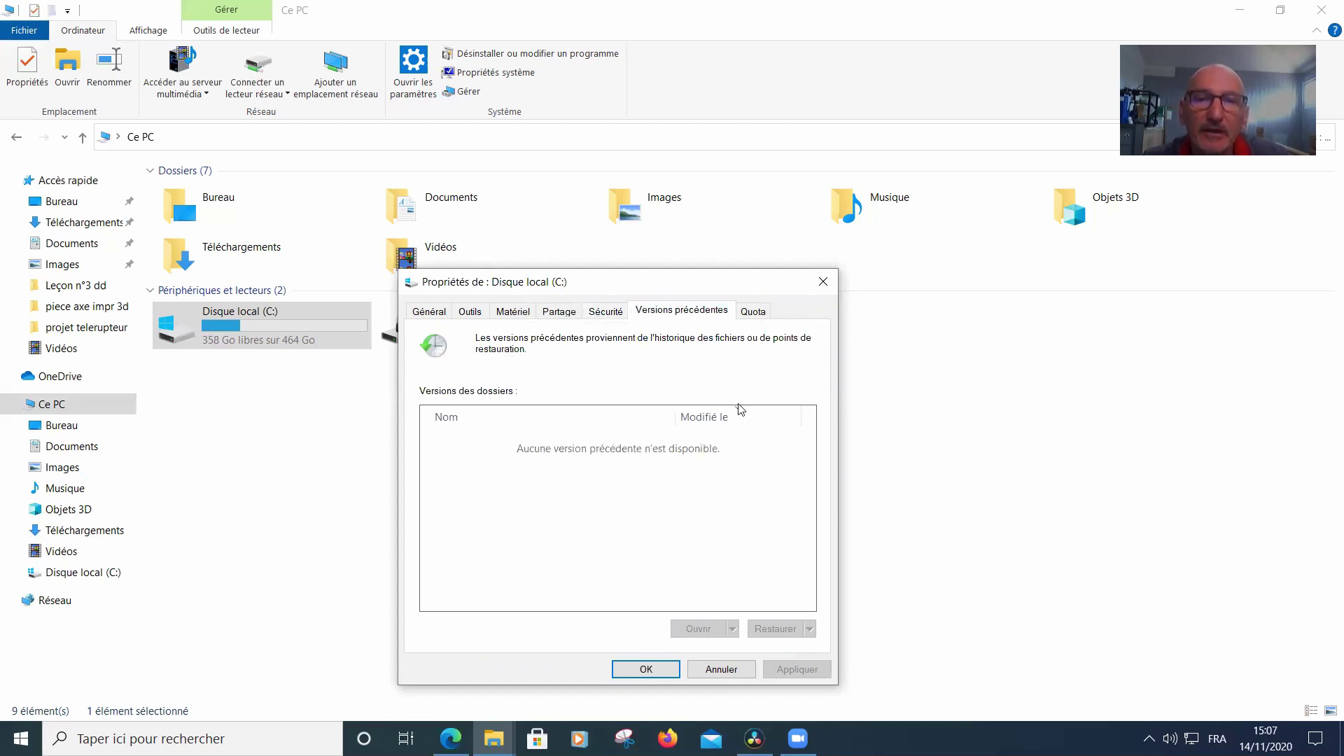
# - Review the quota settings of drive C: without changing them, return to its general properties, and close the properties
pyautogui.click(754, 324)
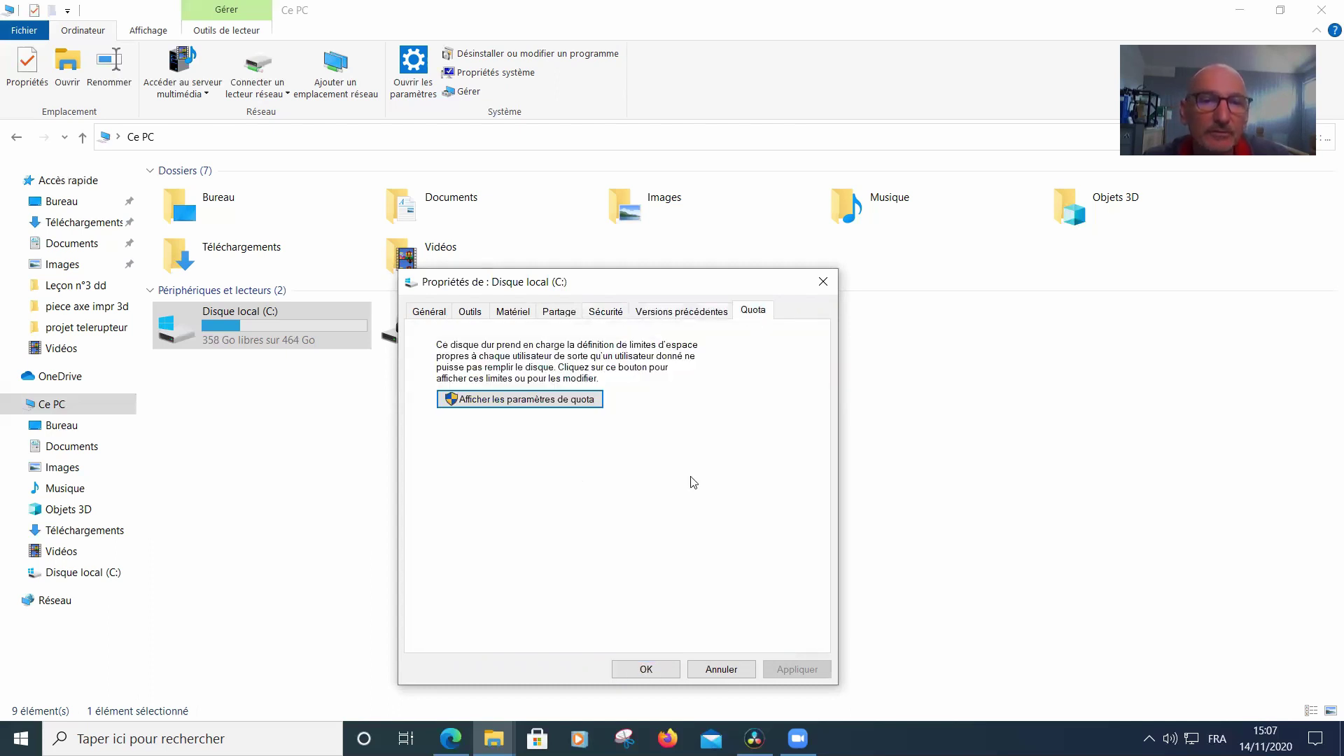
pyautogui.click(526, 401)
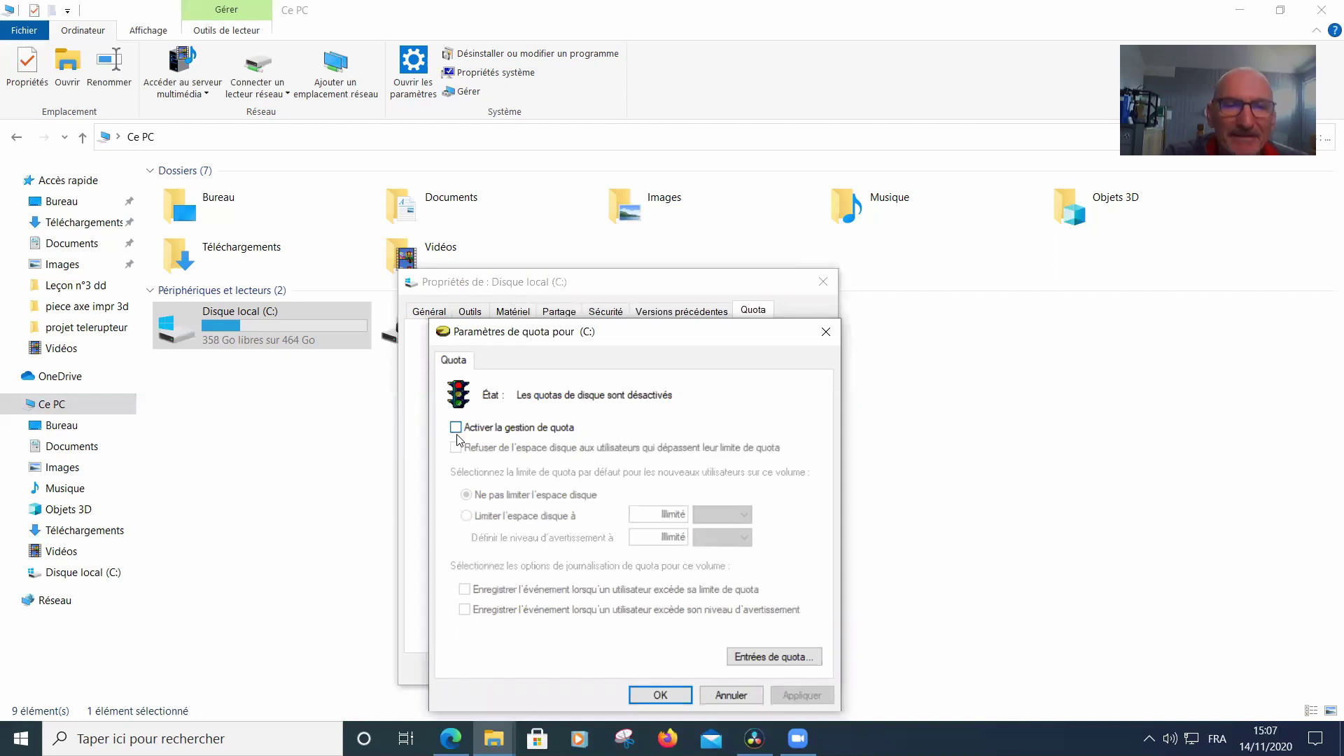
pyautogui.click(728, 697)
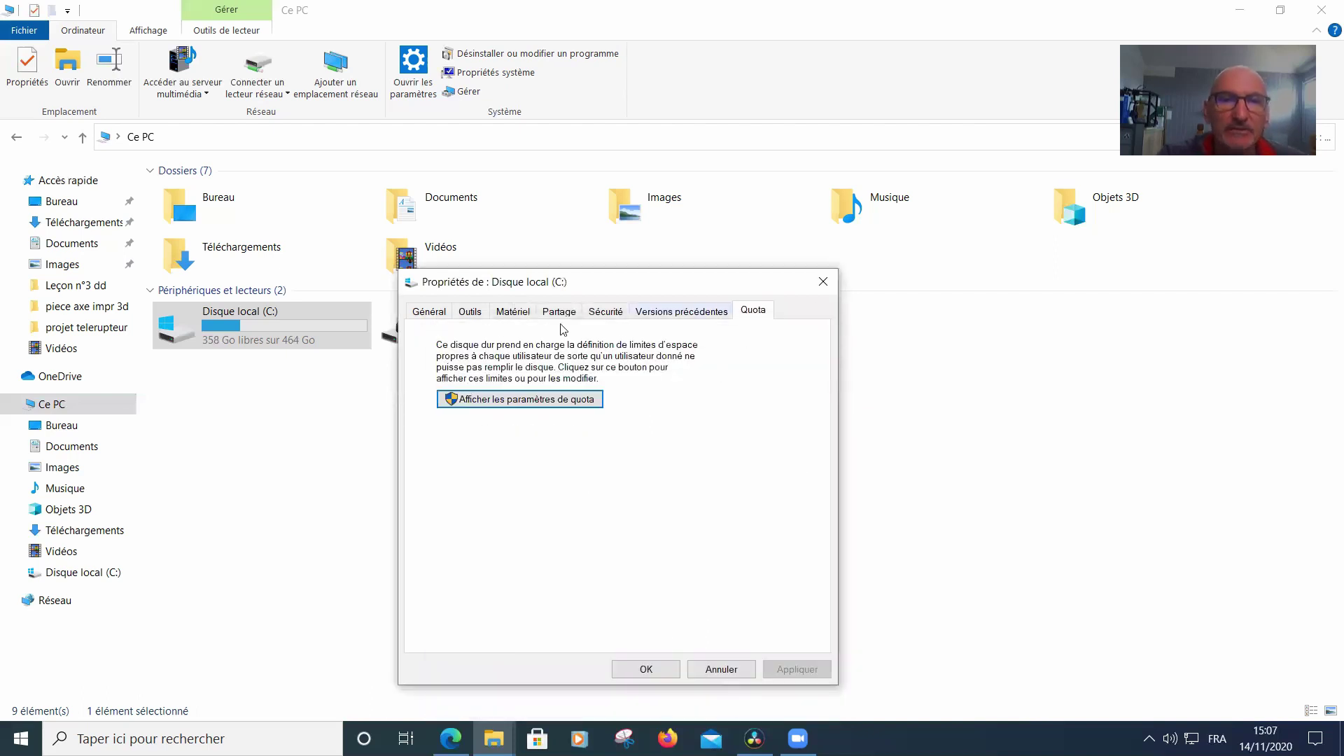
pyautogui.click(429, 311)
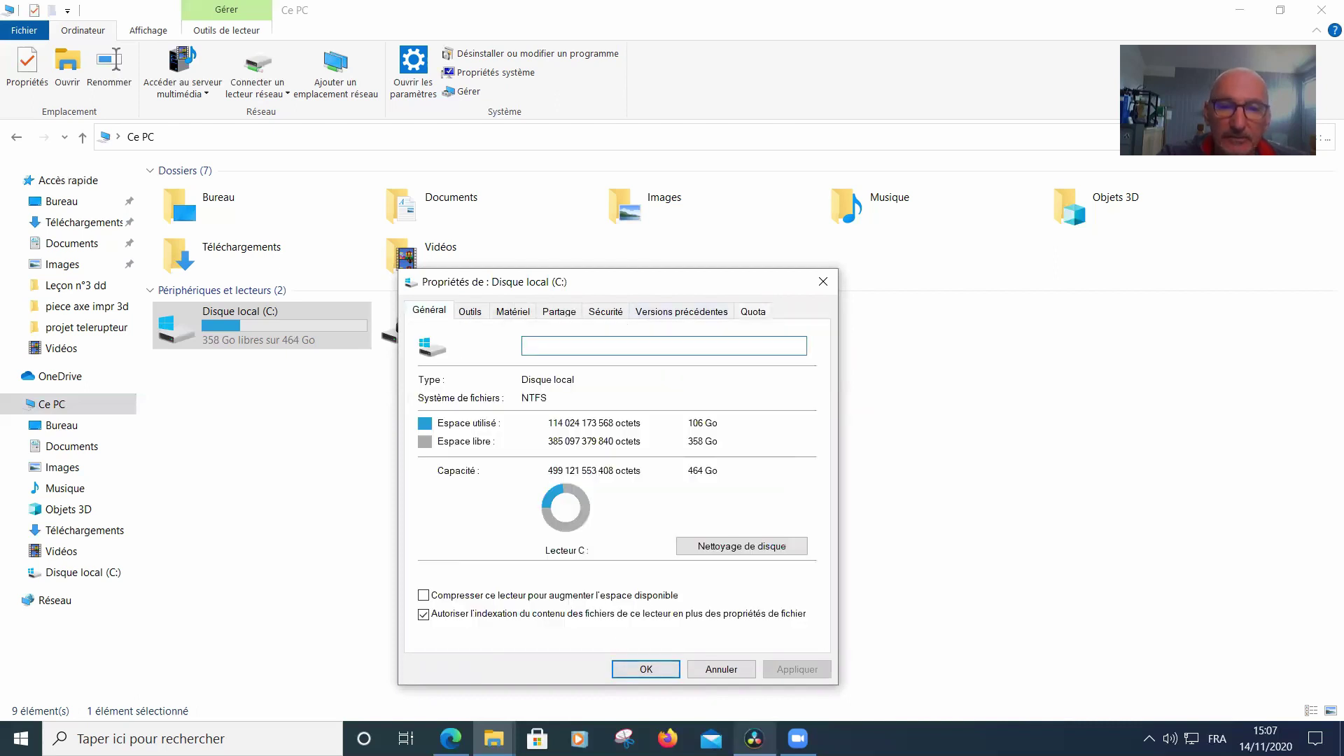
pyautogui.click(722, 669)
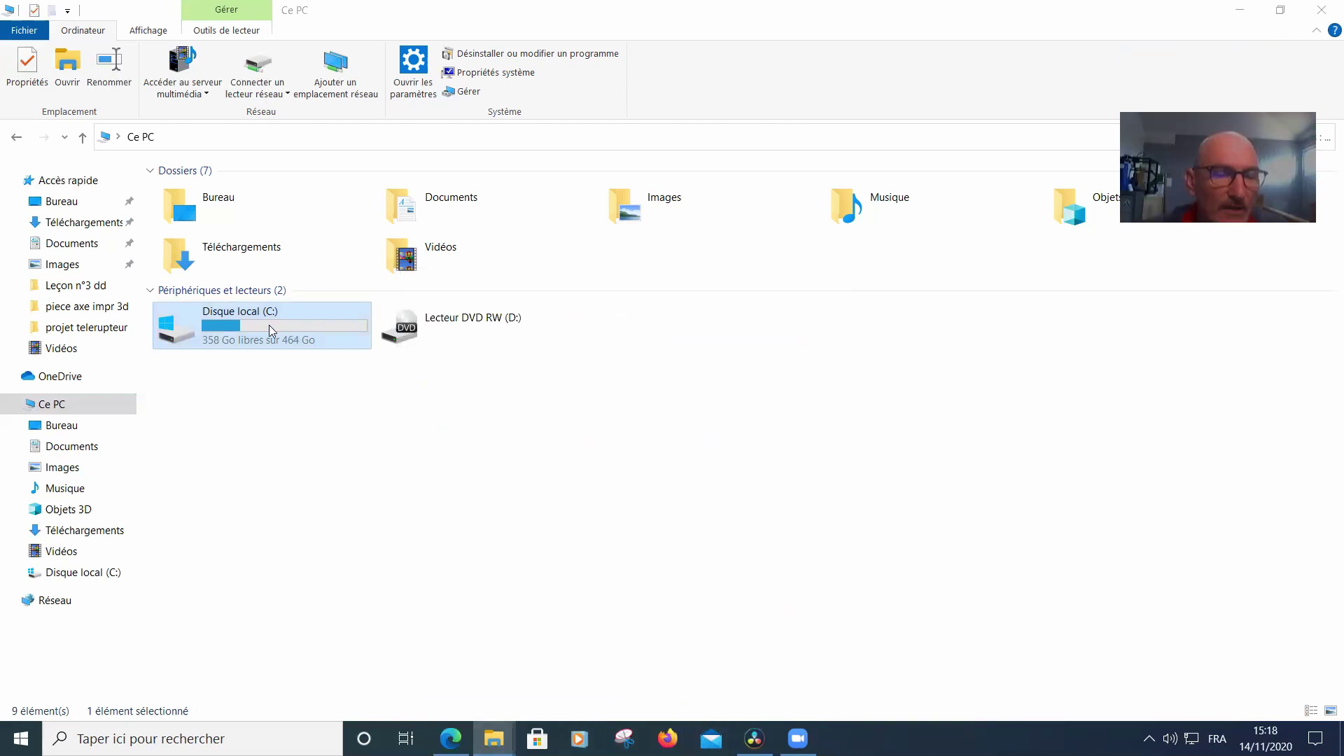
# - Reopen the properties of drive C:, check its security permissions, and close them without changes
pyautogui.rightClick(293, 323)
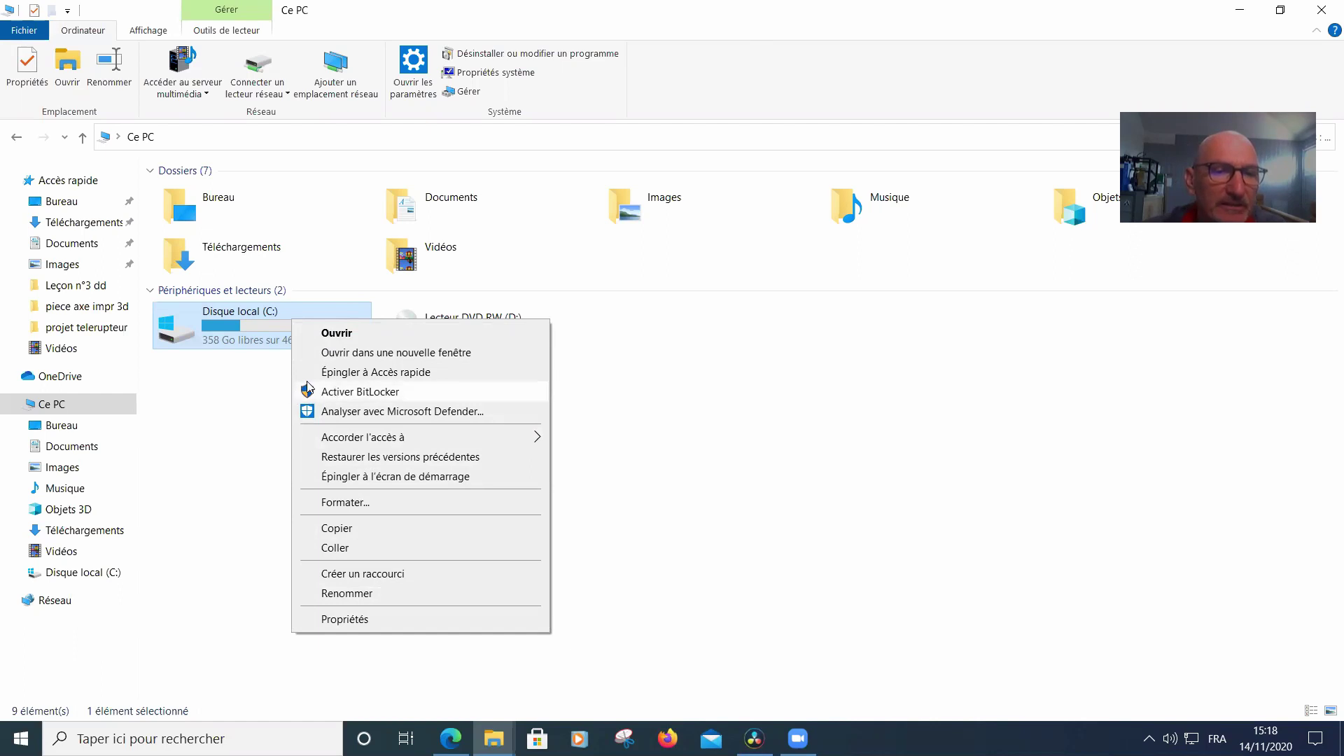
pyautogui.click(375, 619)
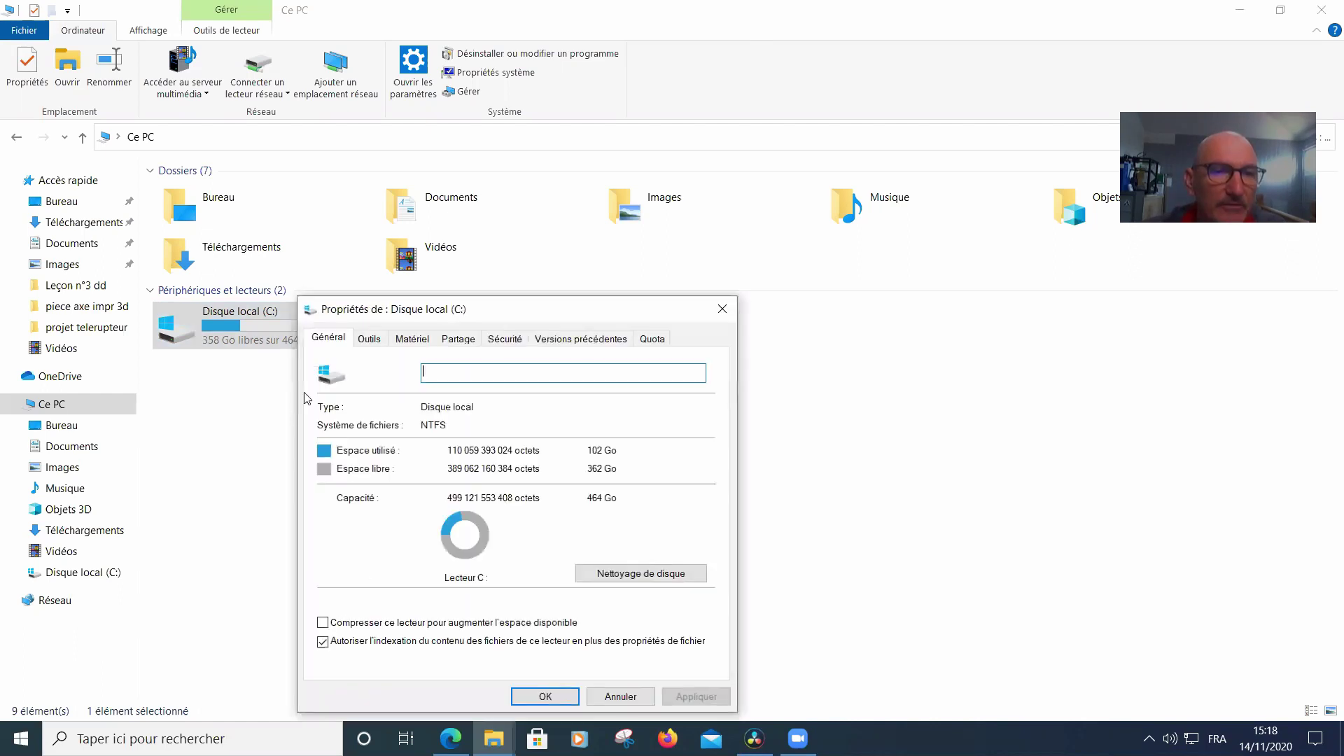
pyautogui.click(505, 339)
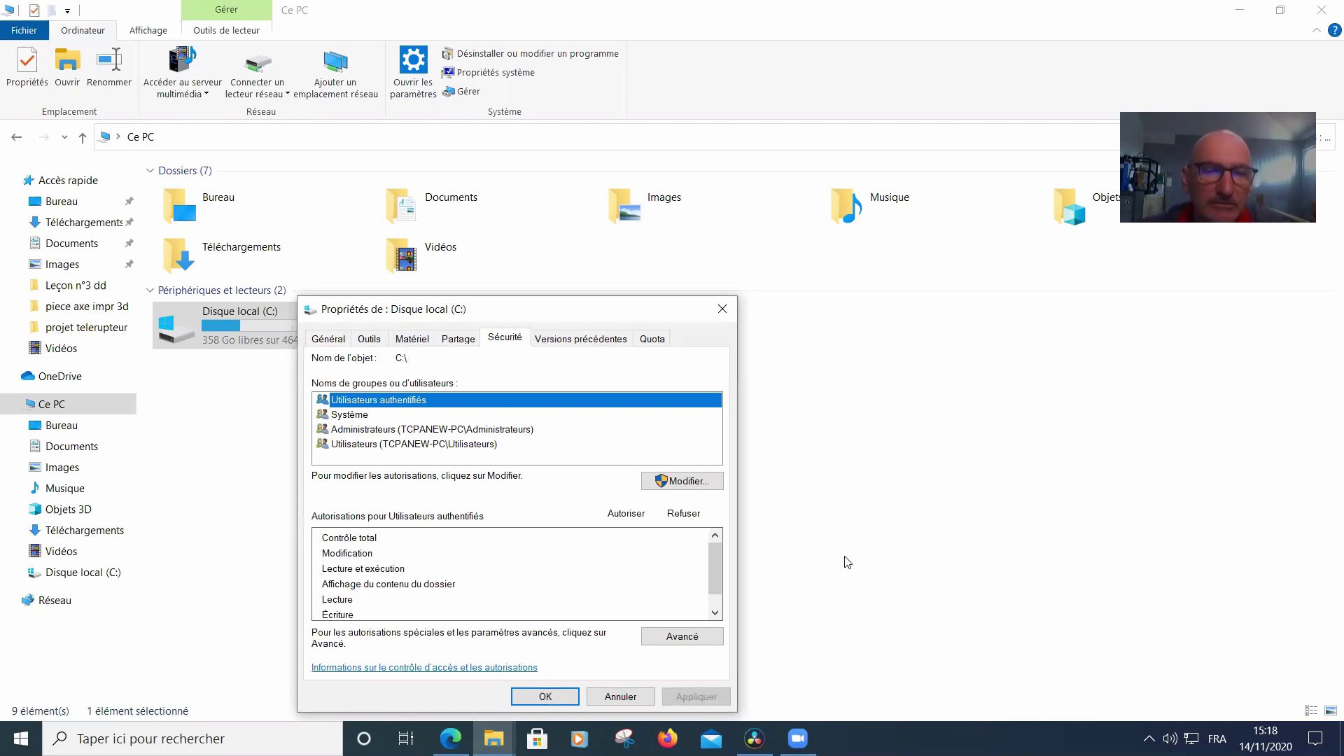
pyautogui.press('Escape')
pyautogui.click(816, 549)
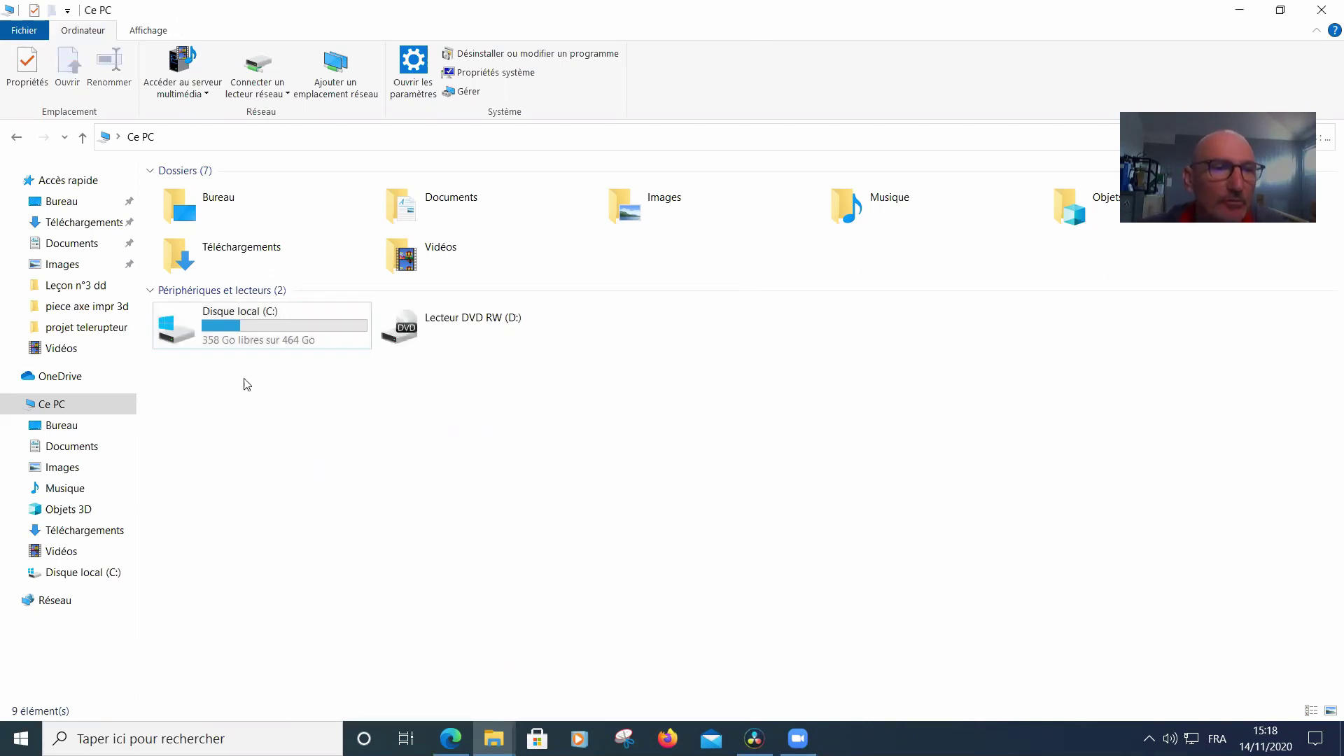
# - Browse to C:\Windows\SystemResources\Windows.UI.BlockedShutdown and view the actions available for the Windows.UI.BlockedShutdown.pri file
pyautogui.click(261, 328)
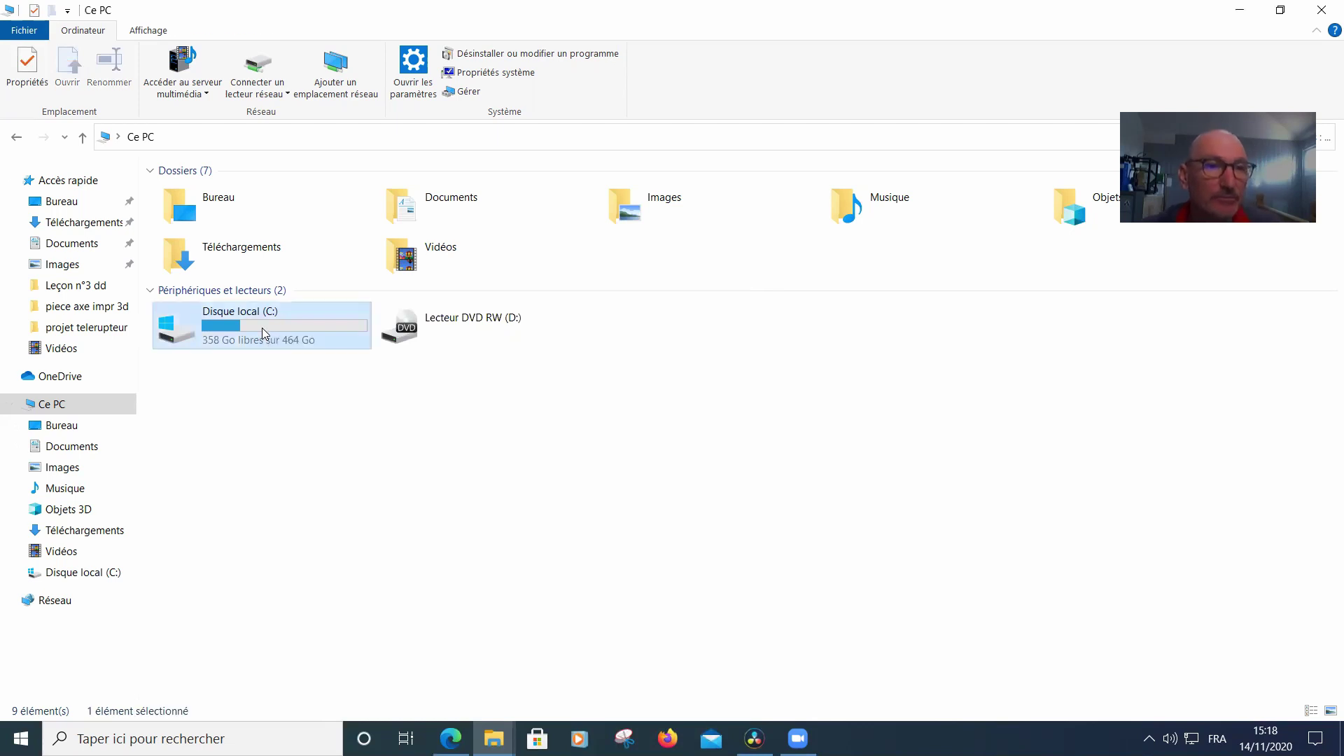
pyautogui.doubleClick(262, 328)
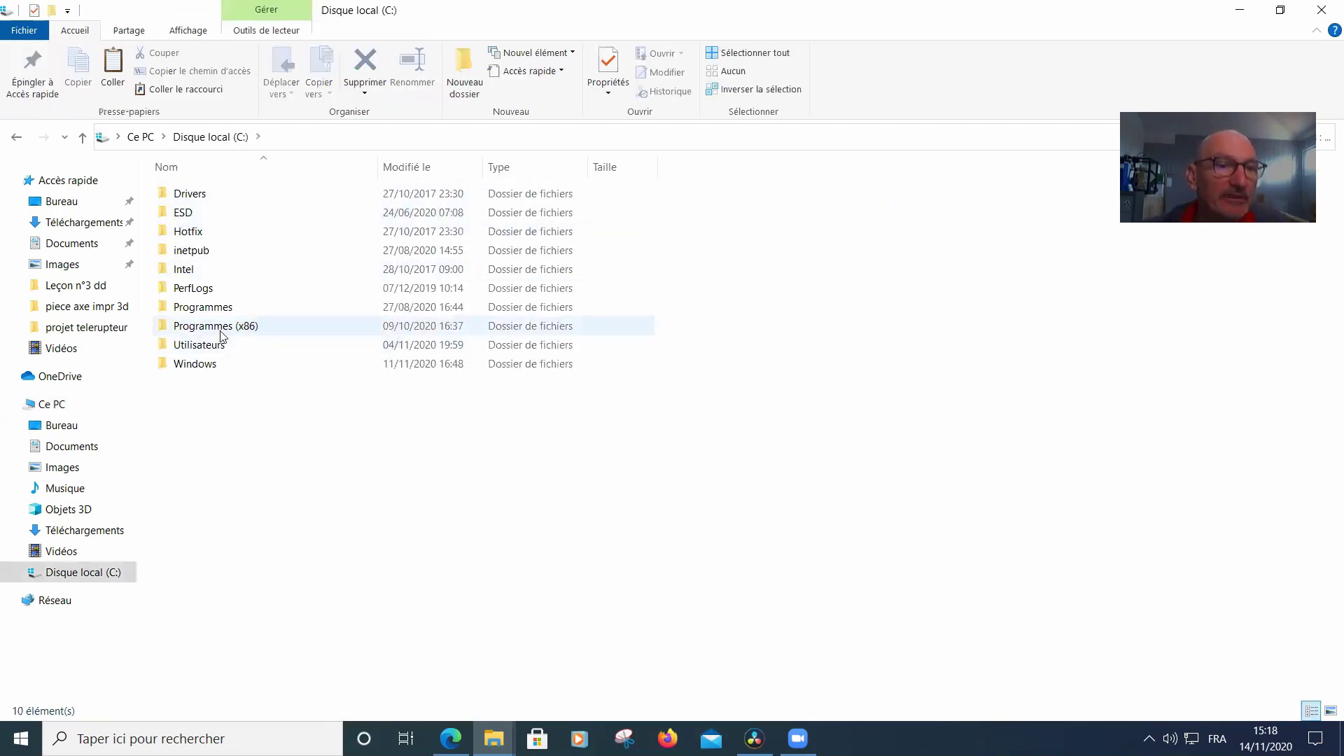
pyautogui.doubleClick(219, 371)
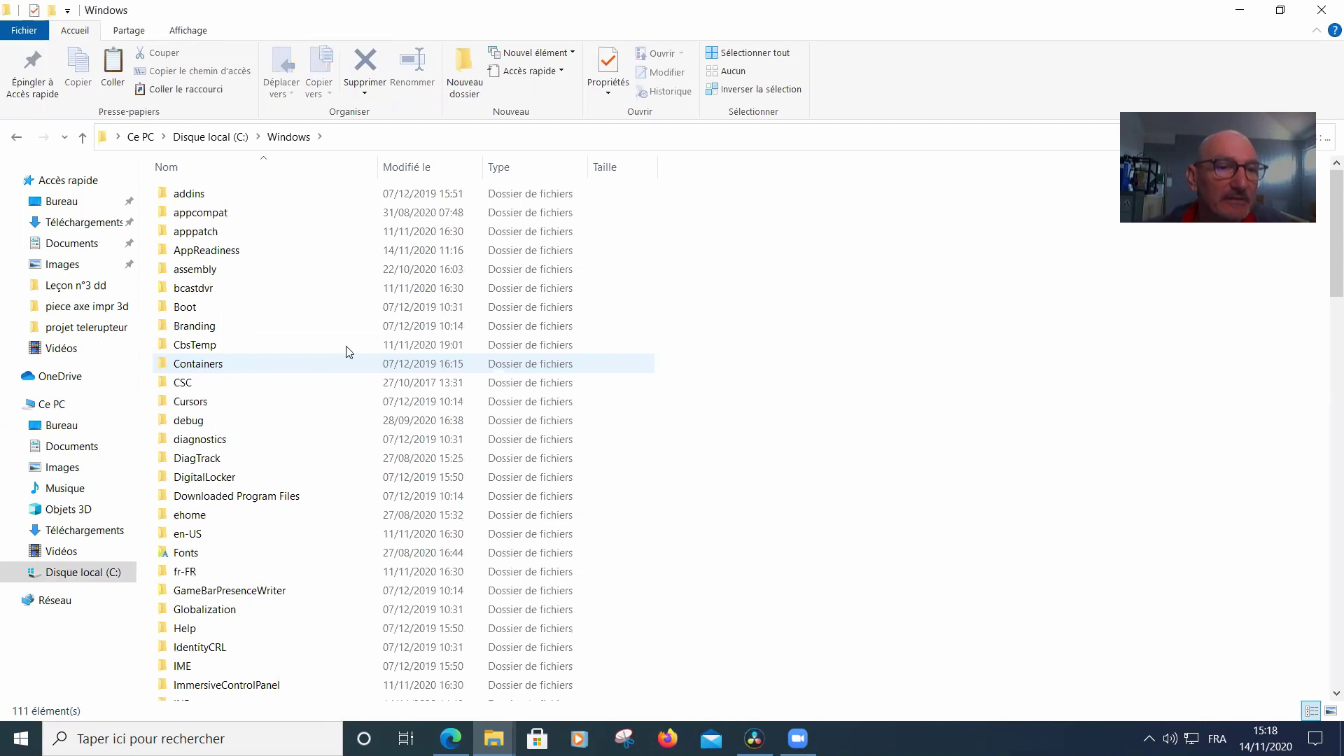
pyautogui.scroll(-4, 198, 419)
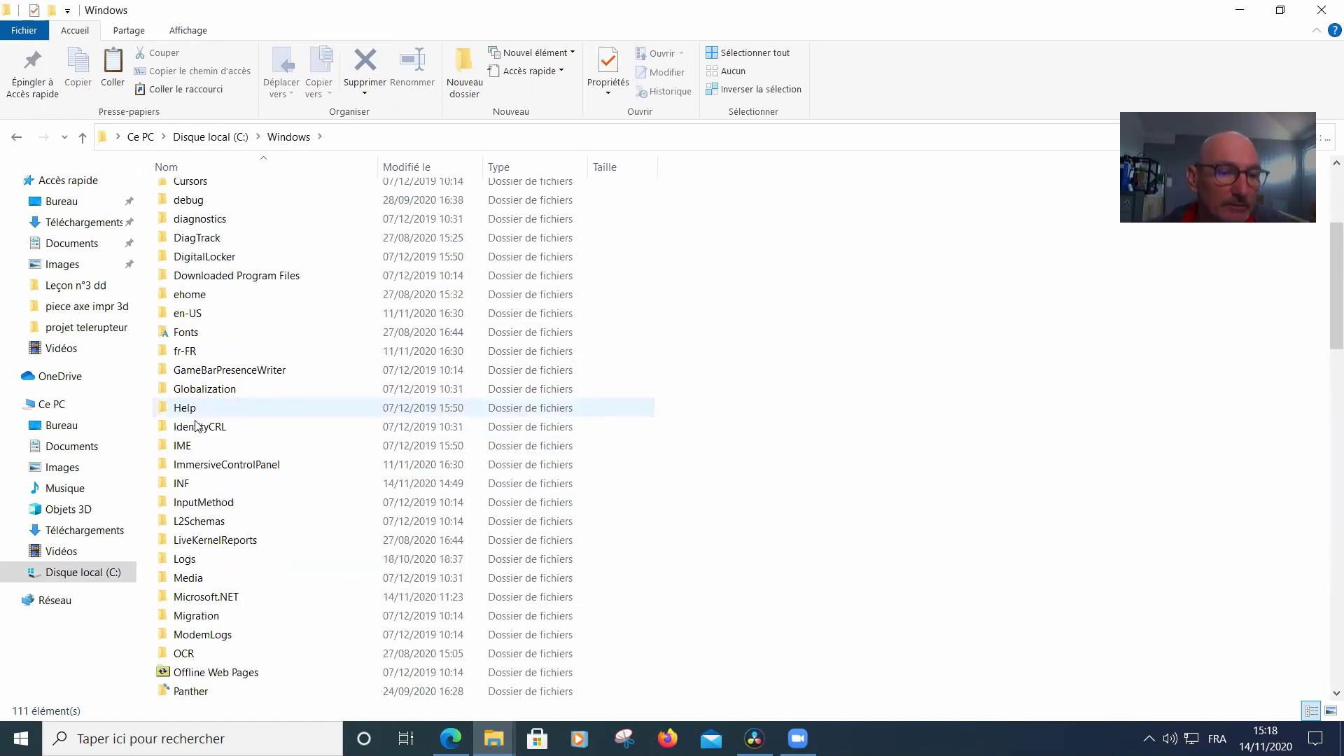
pyautogui.scroll(-18, 198, 426)
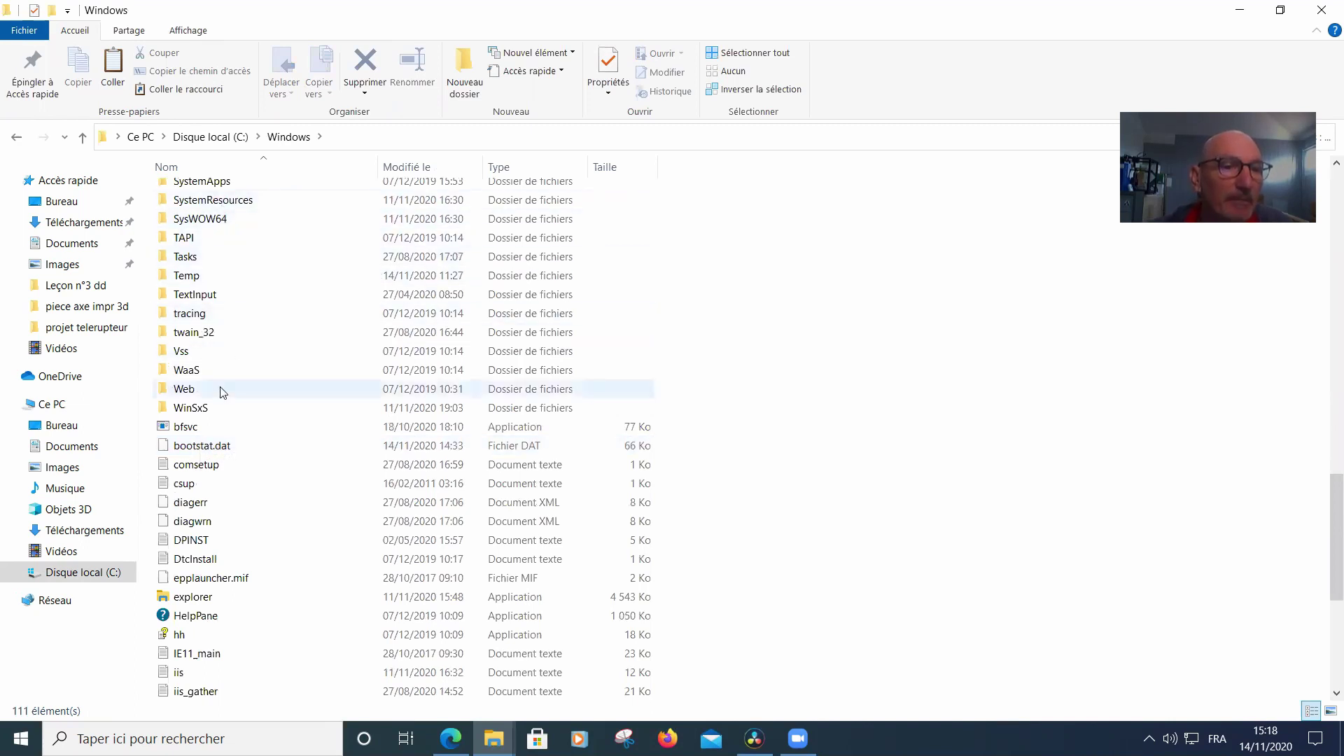
pyautogui.doubleClick(227, 201)
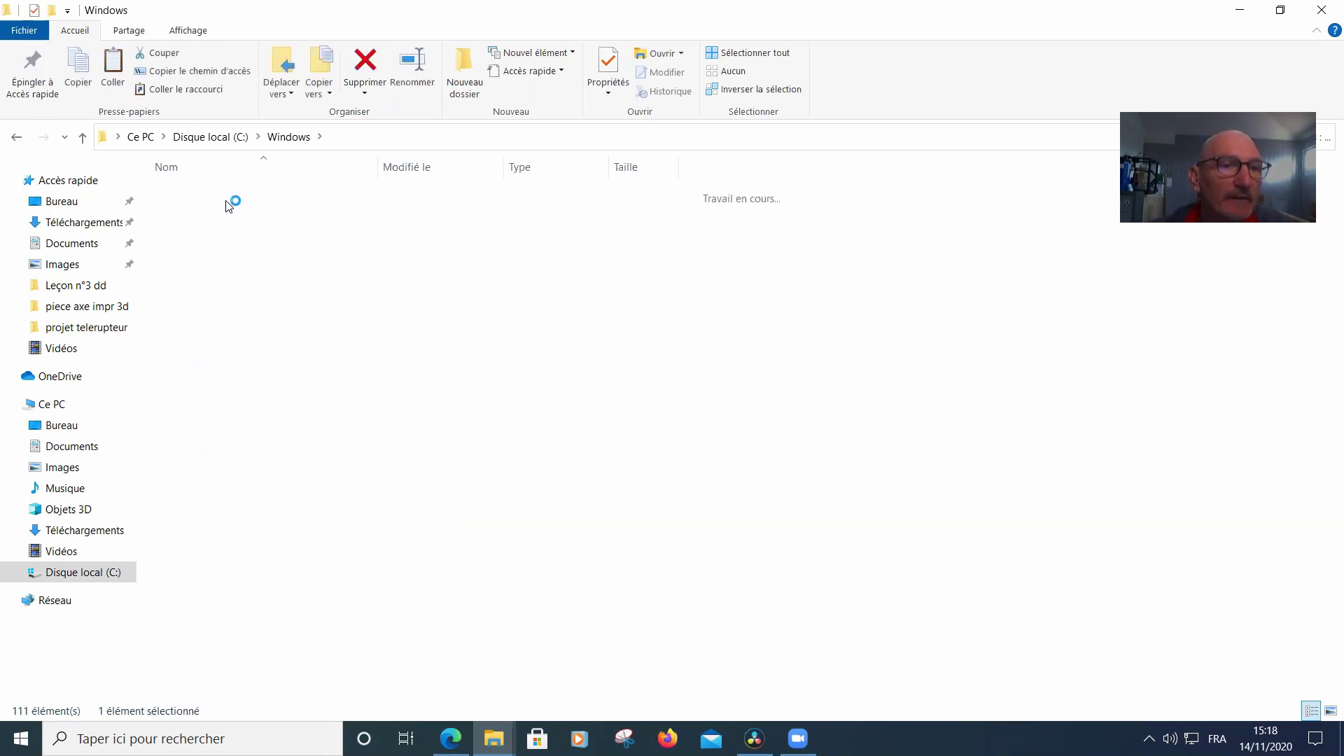
pyautogui.doubleClick(238, 423)
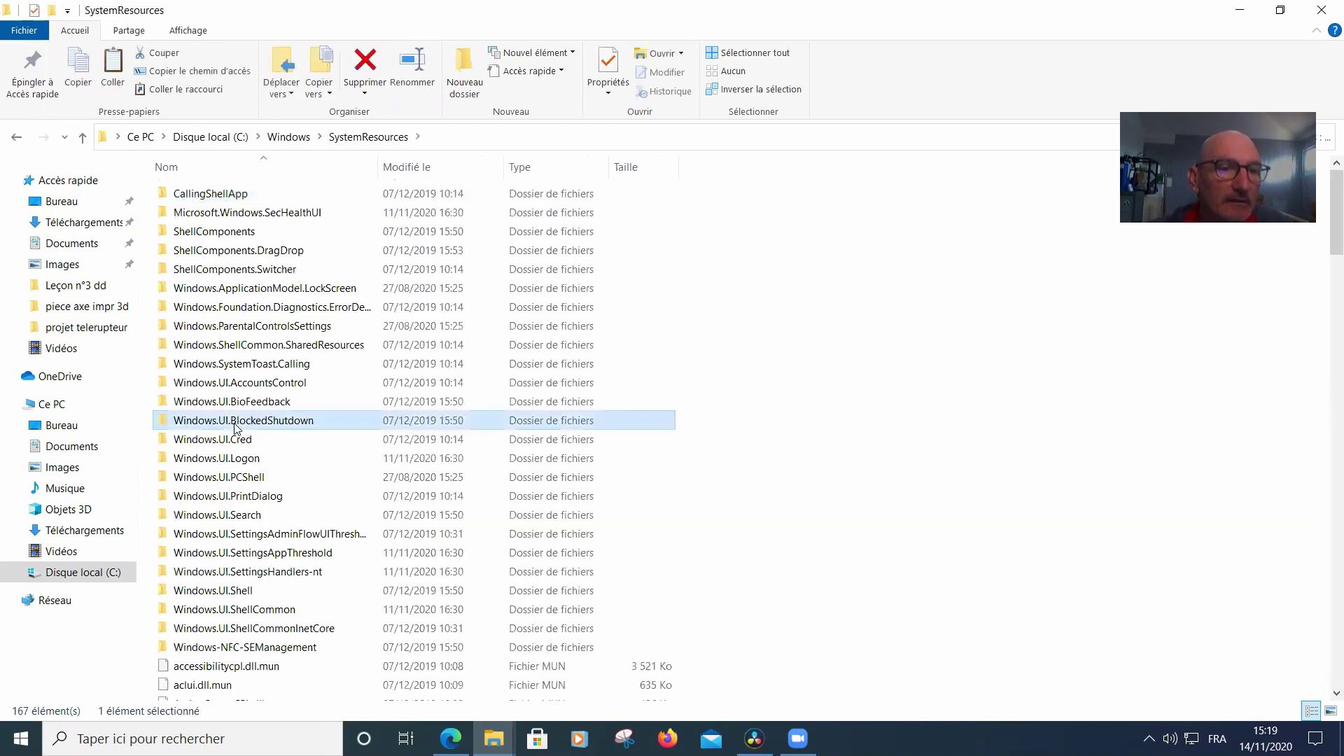
pyautogui.rightClick(219, 213)
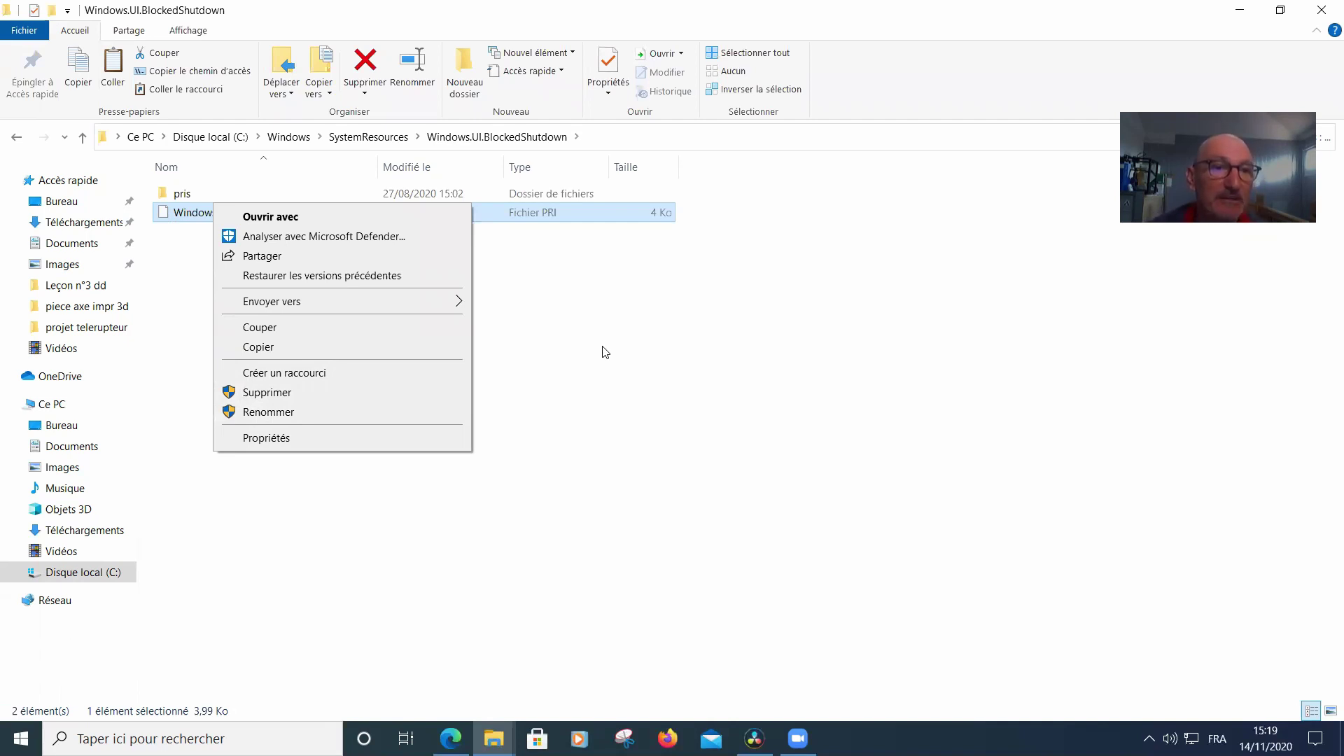
pyautogui.click(560, 359)
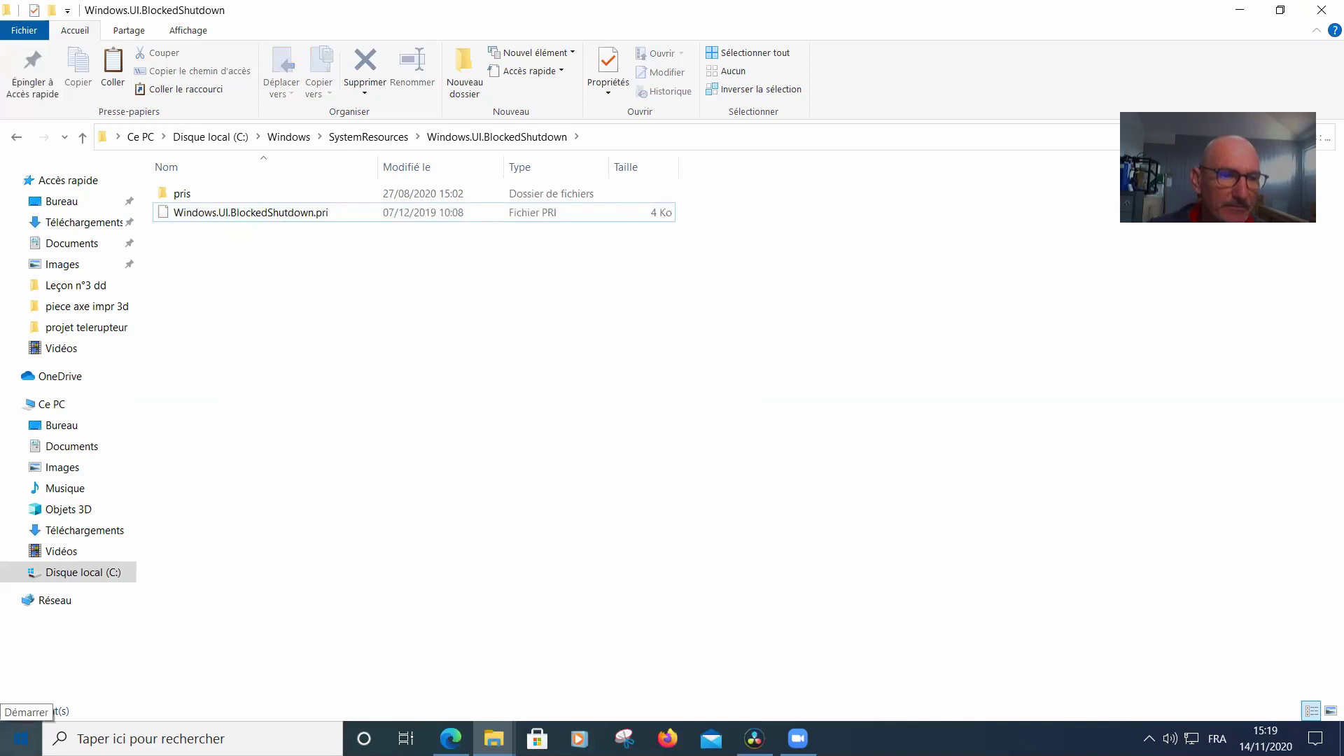
# - Switch to the Windows Settings (Paramètres), maximize the window, and open the Périphériques category
pyautogui.click(21, 738)
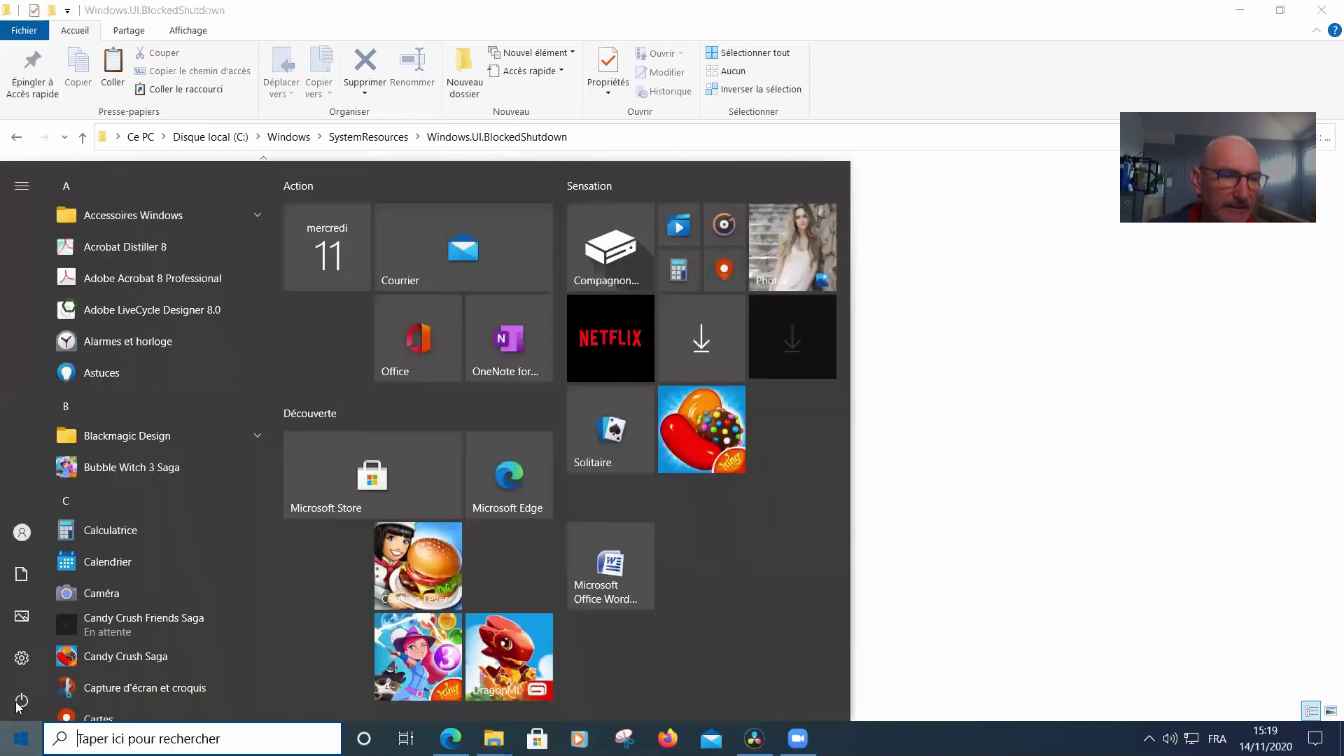
pyautogui.click(21, 661)
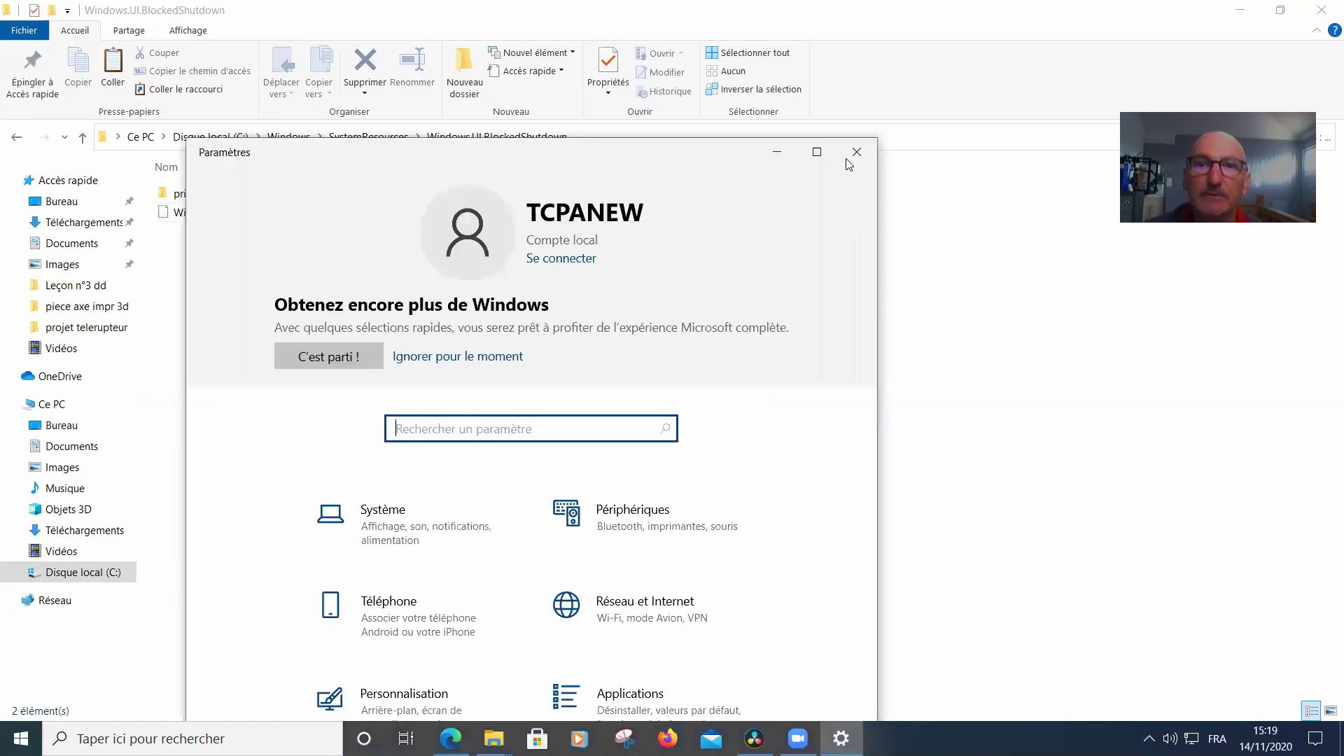
pyautogui.click(816, 151)
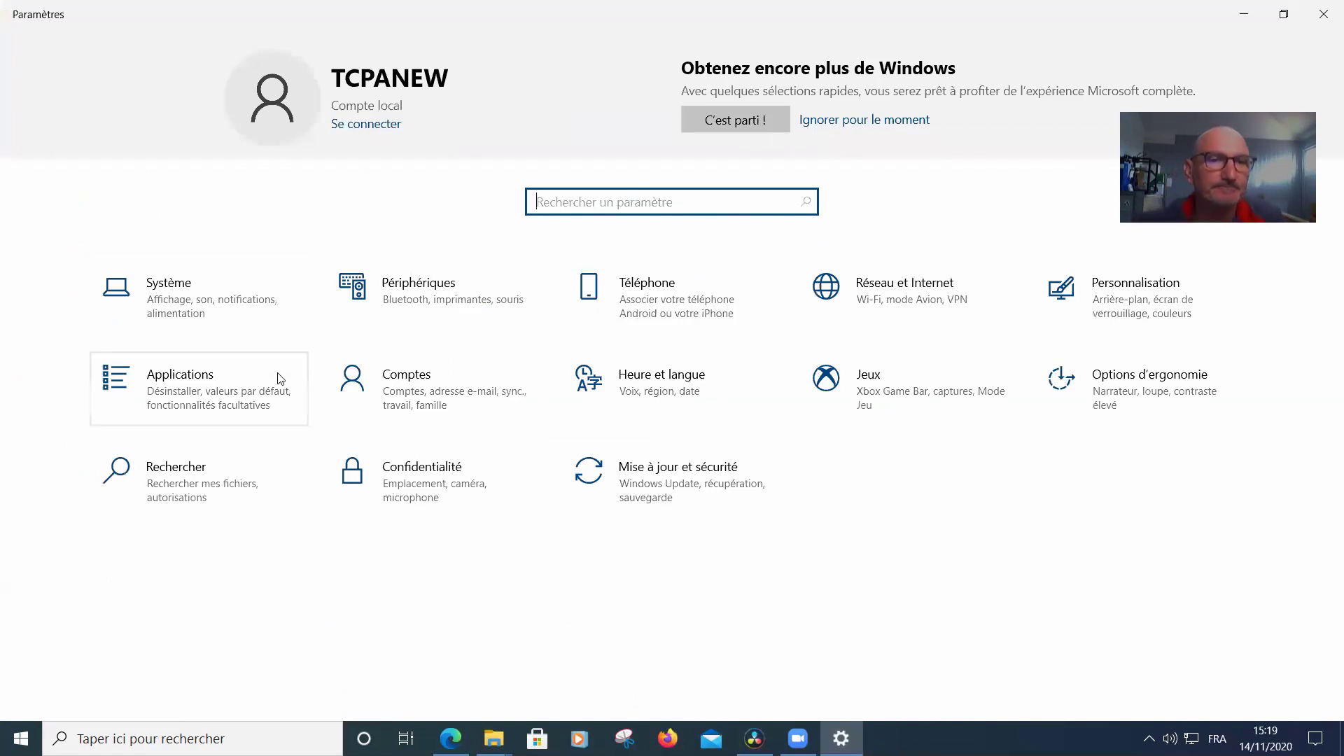
pyautogui.click(425, 289)
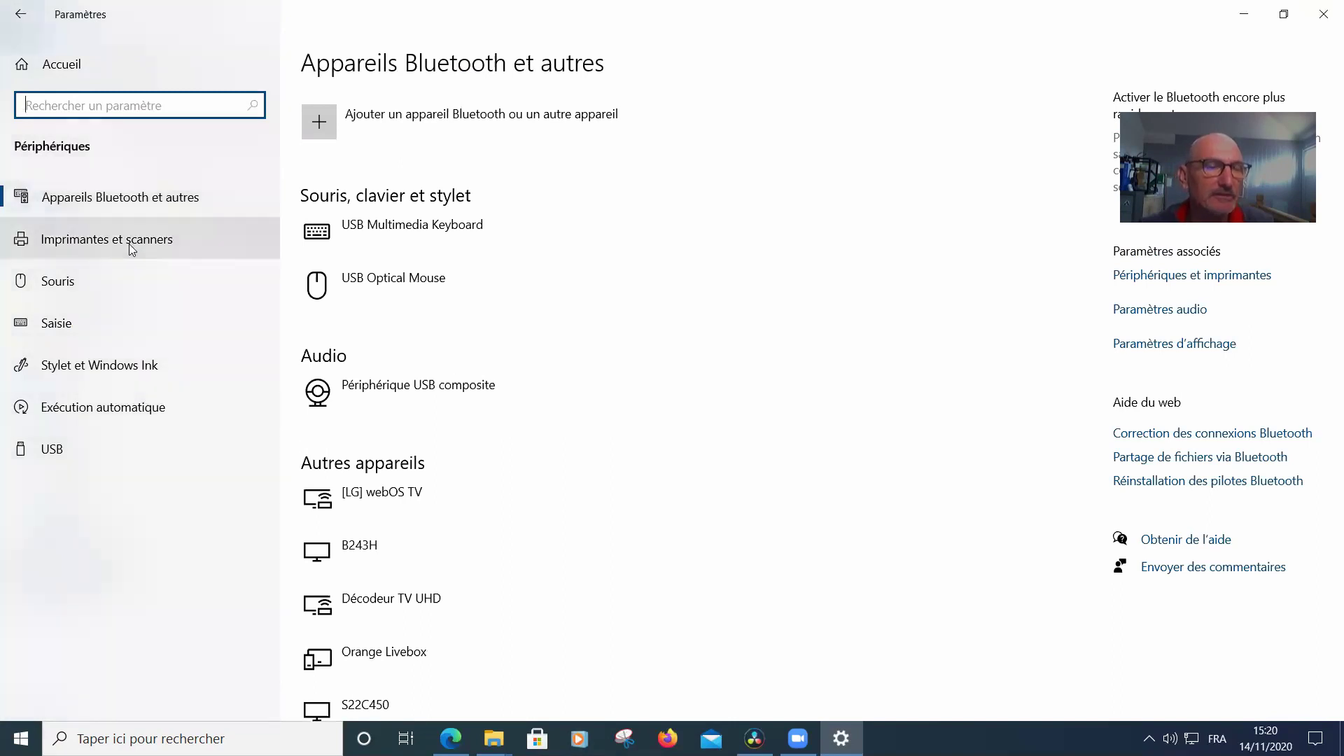
# - Search for printers and scanners to add, and show the management options of the HP ENVY 5540 series (réseau) printer
pyautogui.click(100, 245)
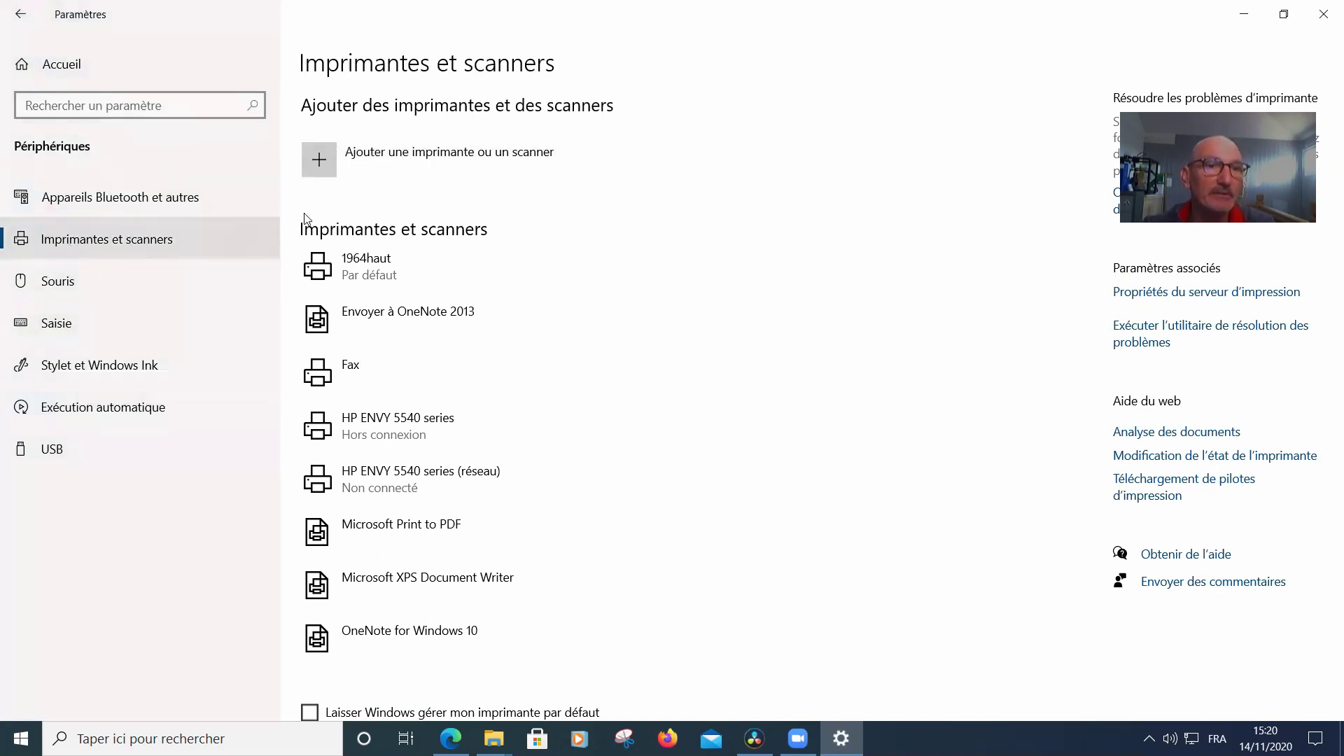
pyautogui.click(410, 157)
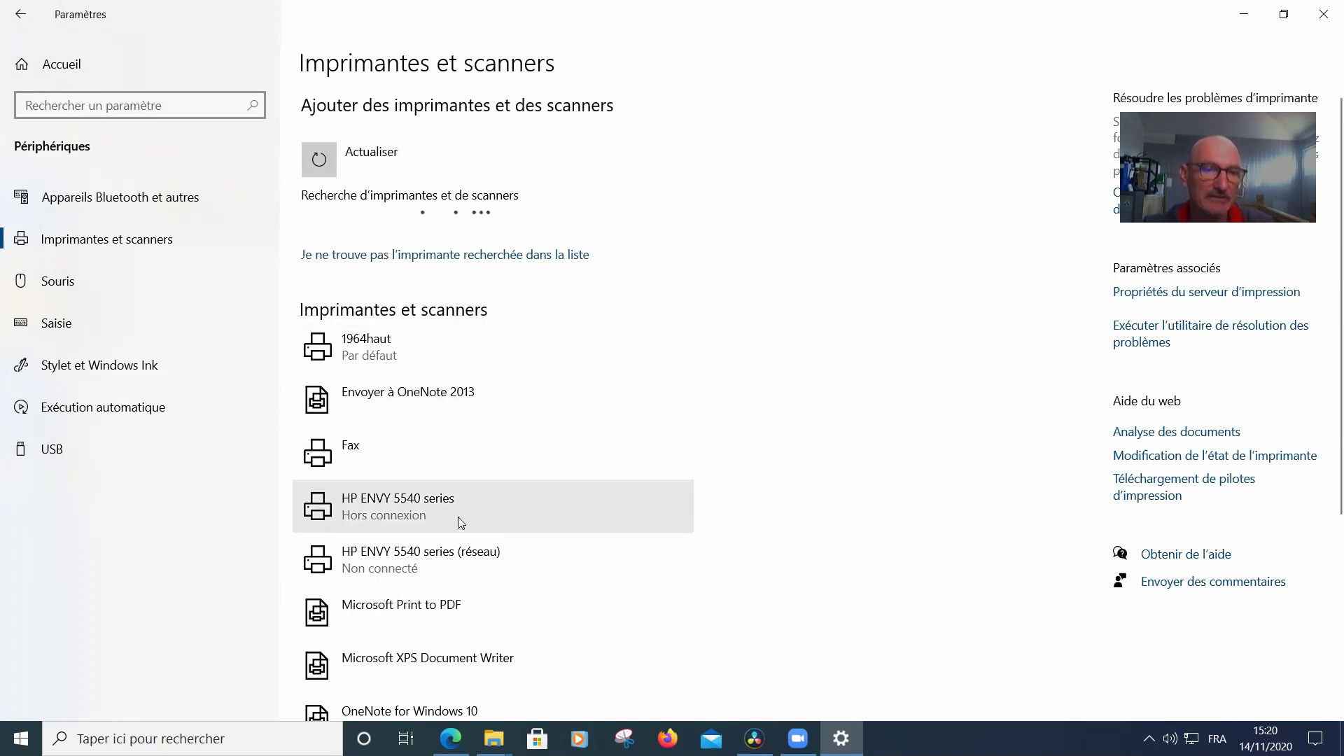
pyautogui.click(464, 568)
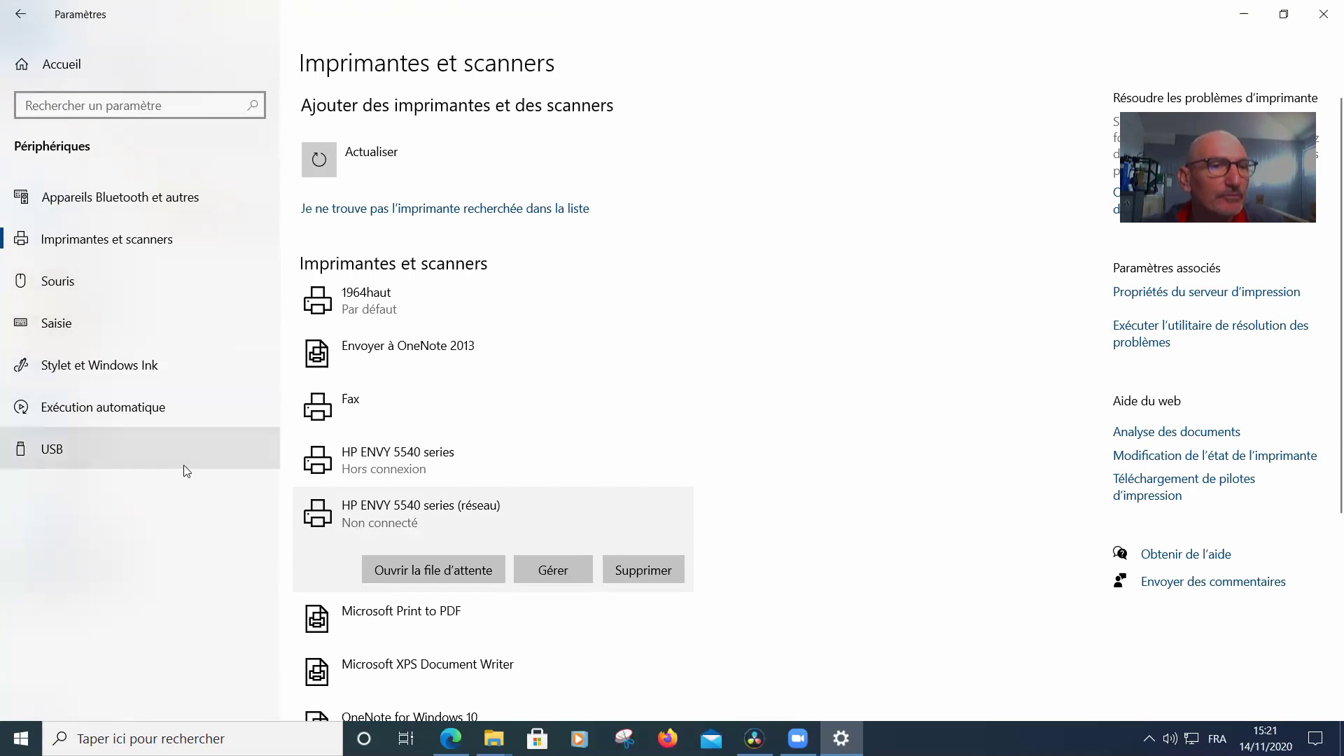
# - In the mouse settings, keep Gauche as the primary button and slightly reduce the cursor speed
pyautogui.click(184, 280)
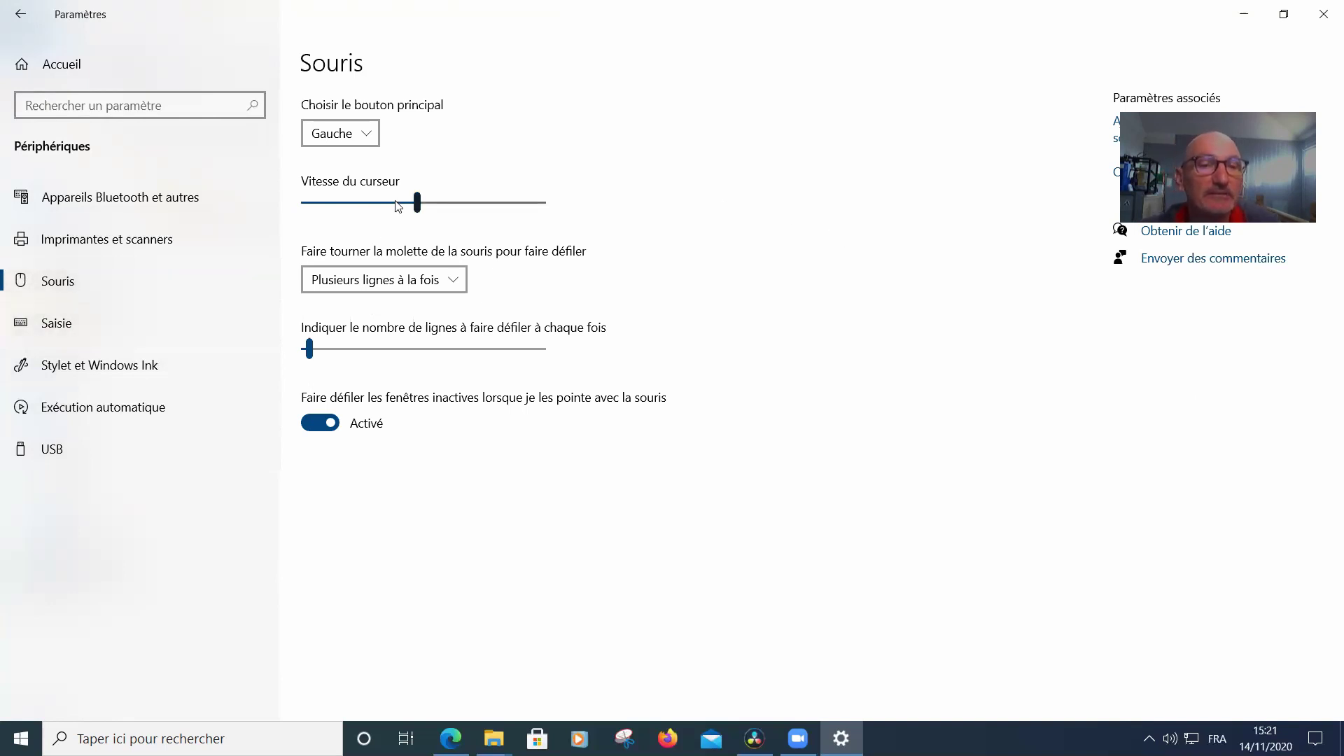
pyautogui.click(371, 135)
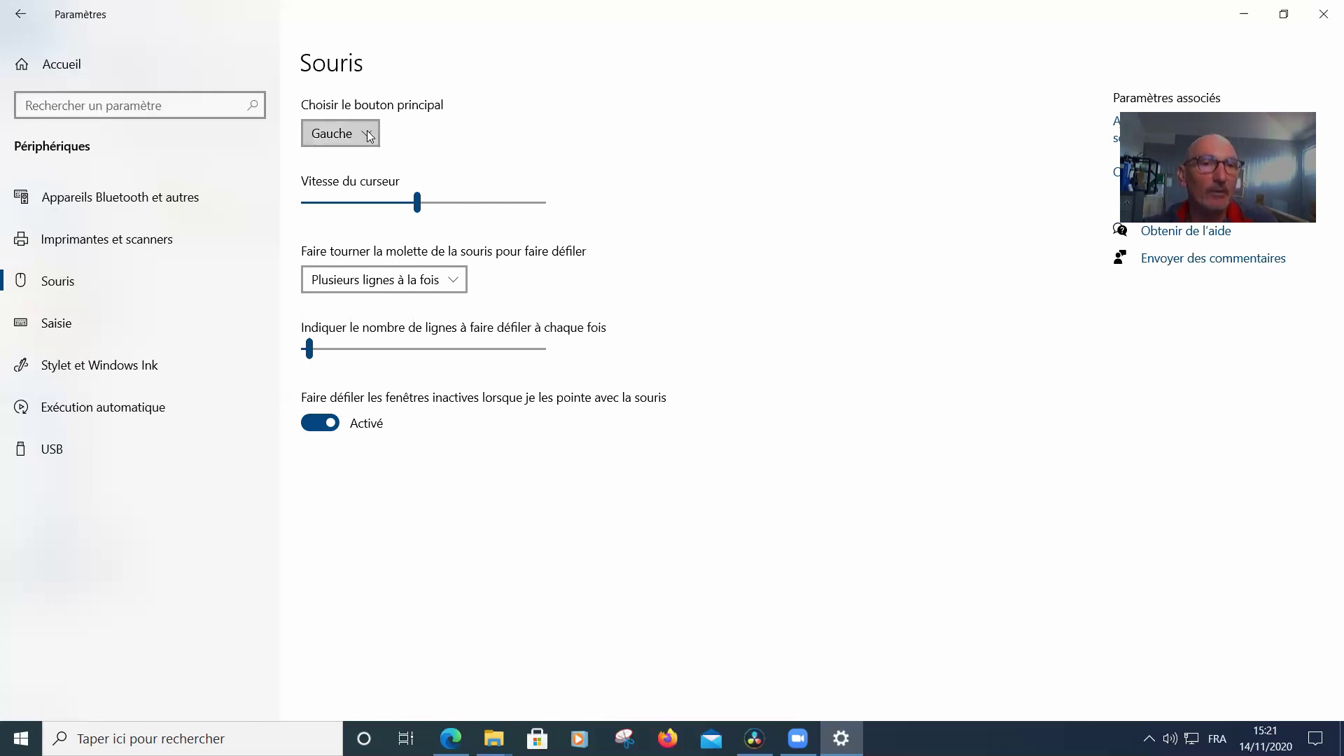
pyautogui.click(369, 135)
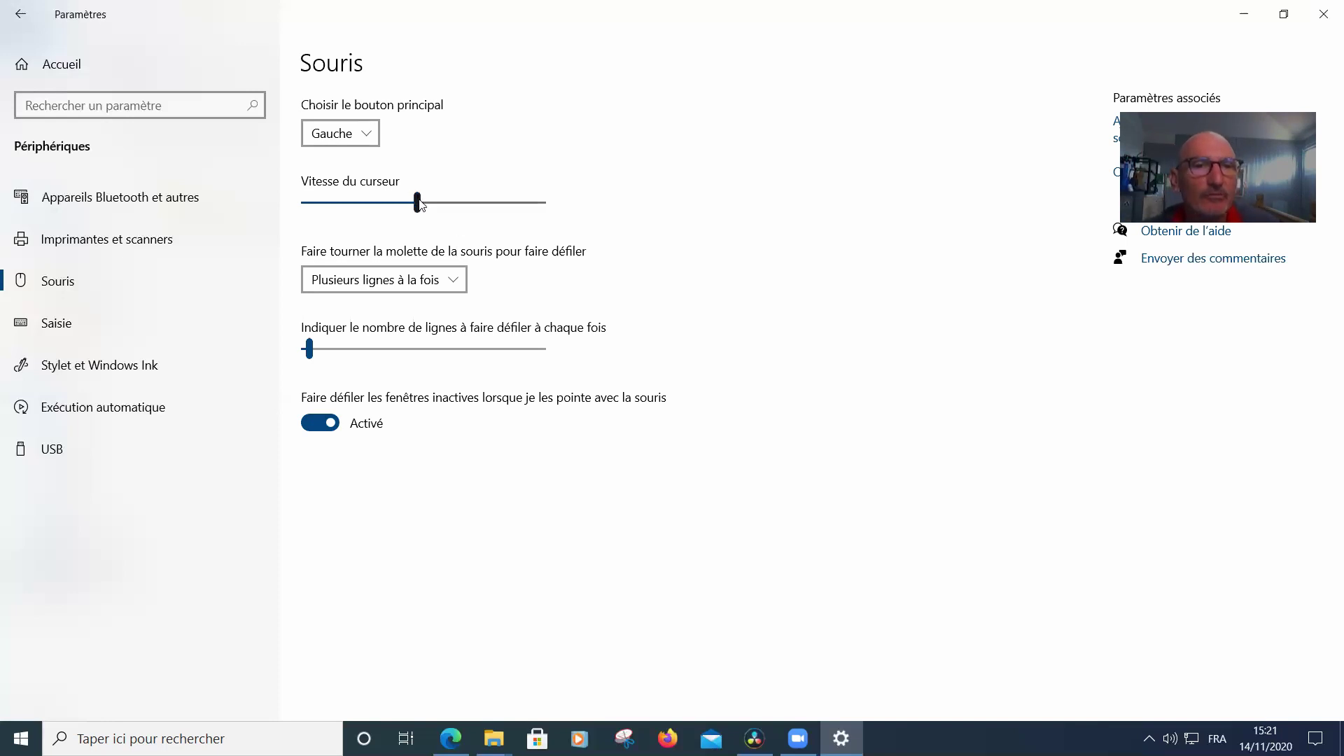
pyautogui.moveTo(420, 203); pyautogui.dragTo(405, 202)
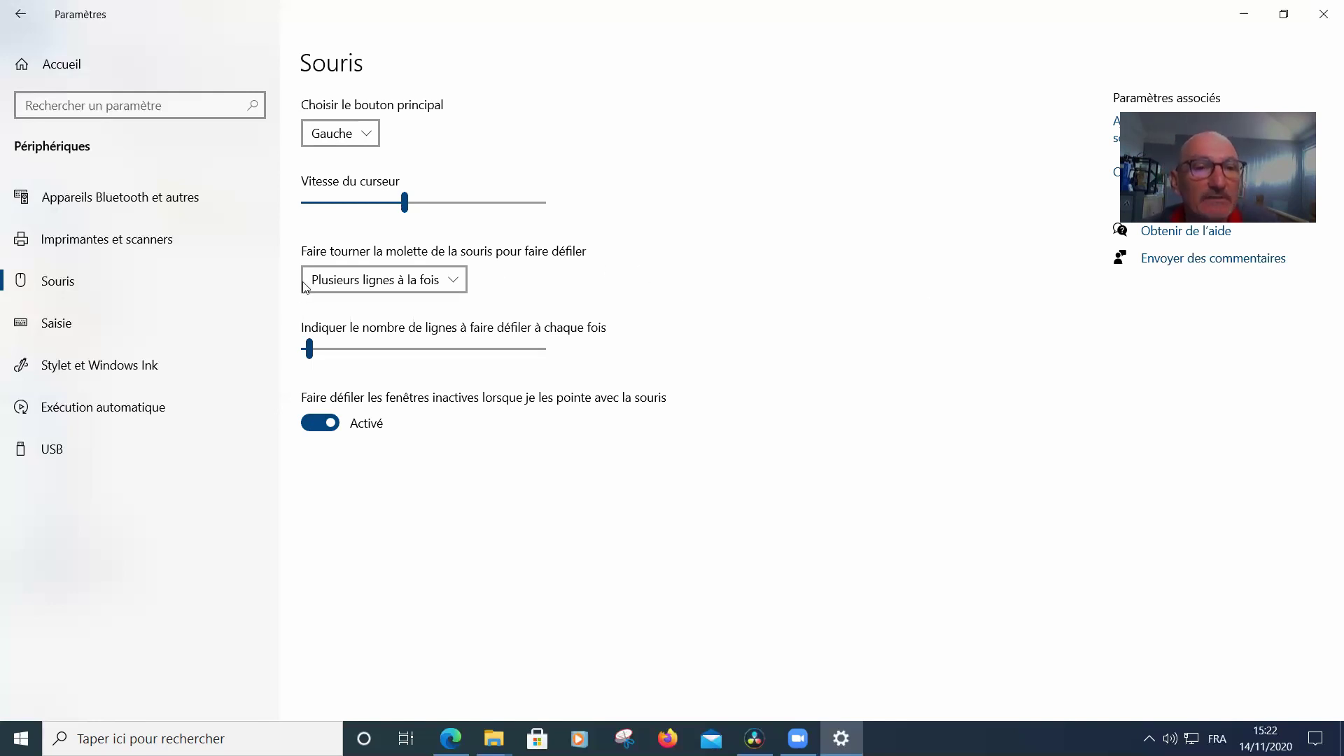
# - Keep wheel scrolling at Plusieurs lignes à la fois and slightly increase the number of lines scrolled each time
pyautogui.click(455, 284)
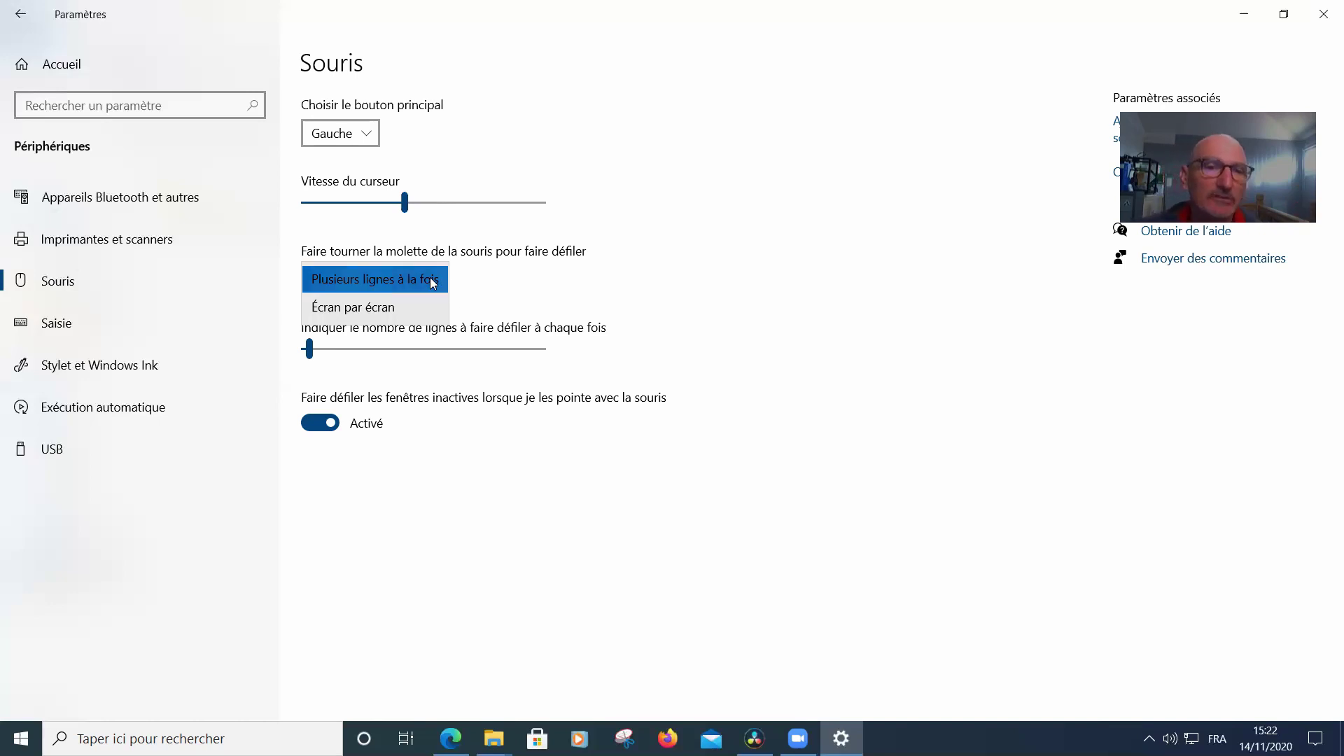
pyautogui.click(430, 278)
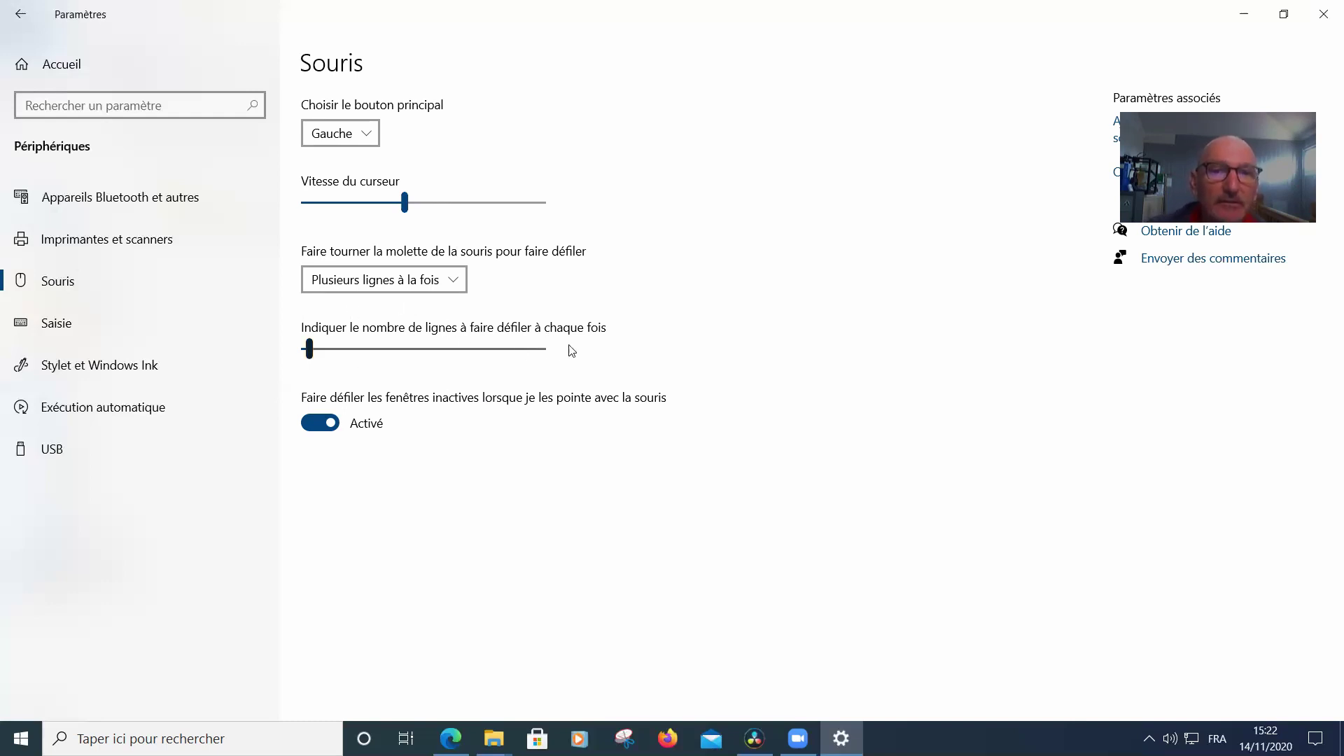
pyautogui.click(310, 350)
pyautogui.moveTo(311, 352)
pyautogui.mouseDown()
pyautogui.moveTo(375, 352)
pyautogui.moveTo(317, 354)
pyautogui.mouseUp()
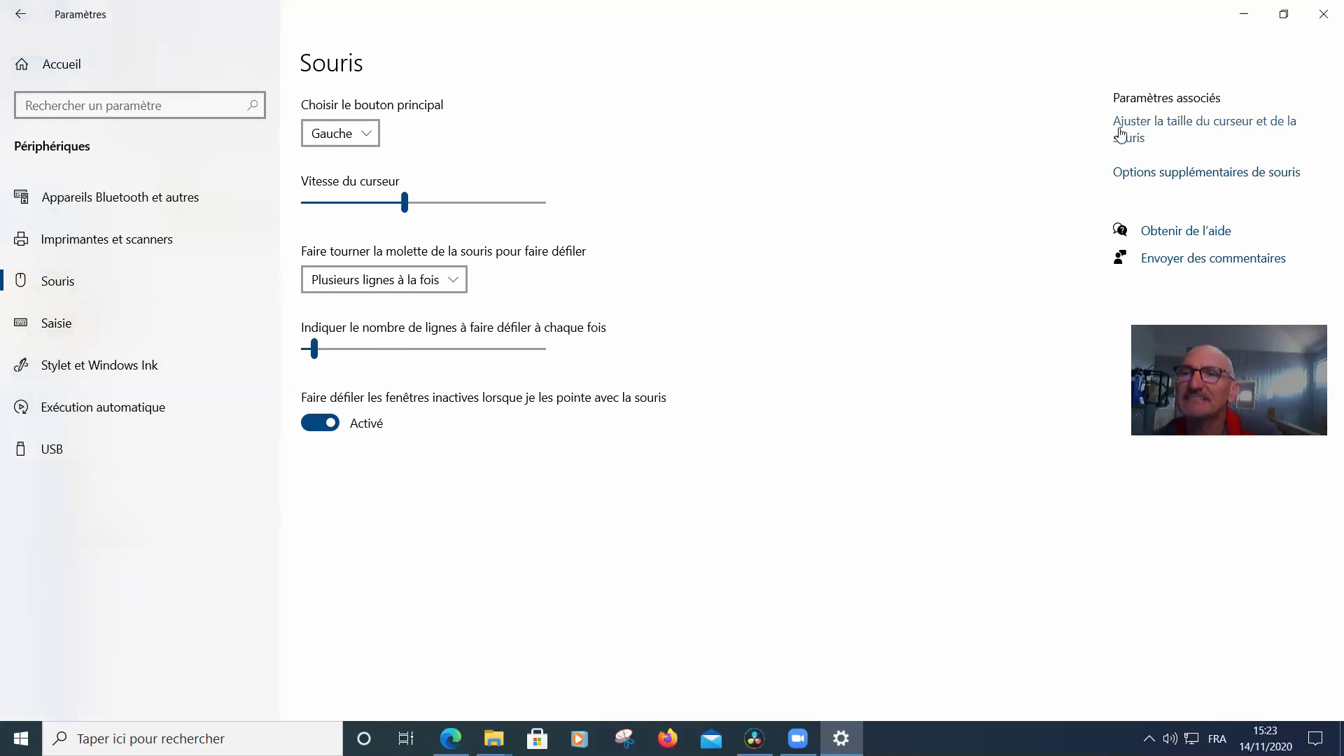
# - Open the related cursor size settings and enlarge the mouse pointer to about a third of the size range
pyautogui.click(1193, 131)
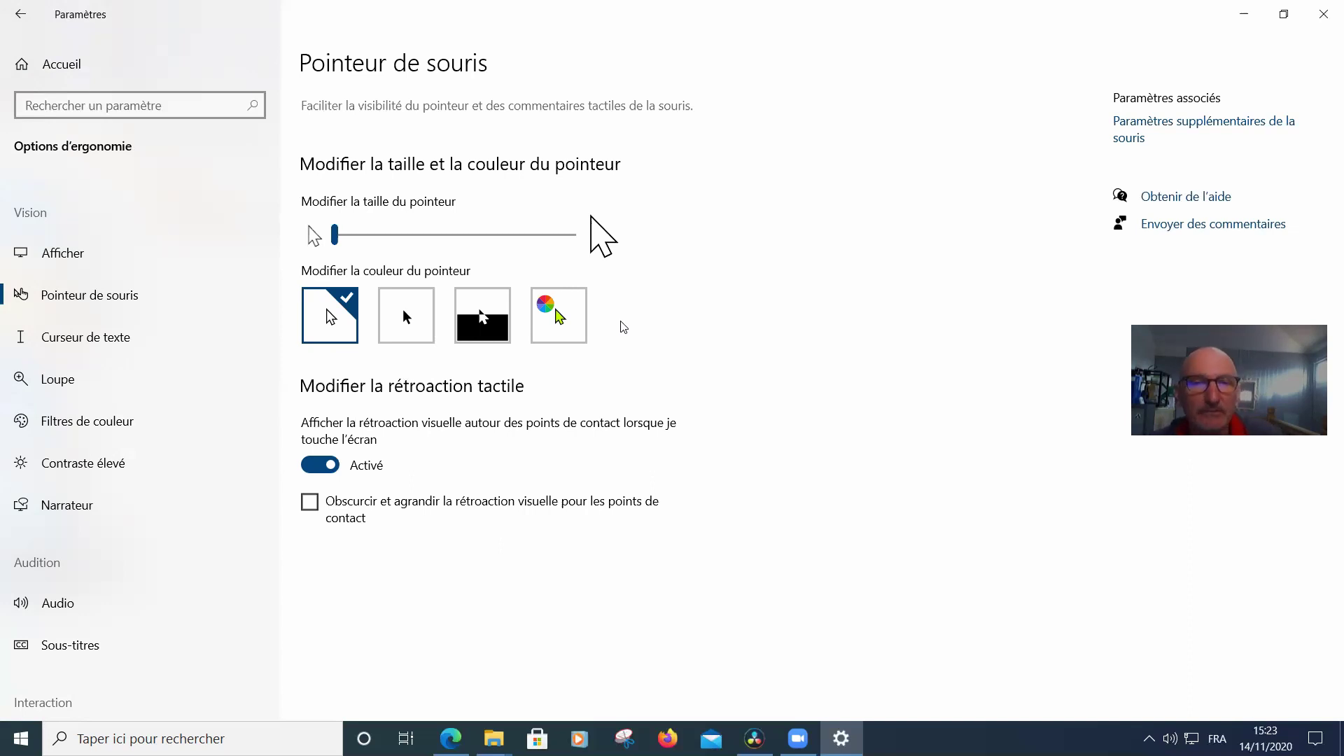
pyautogui.click(336, 236)
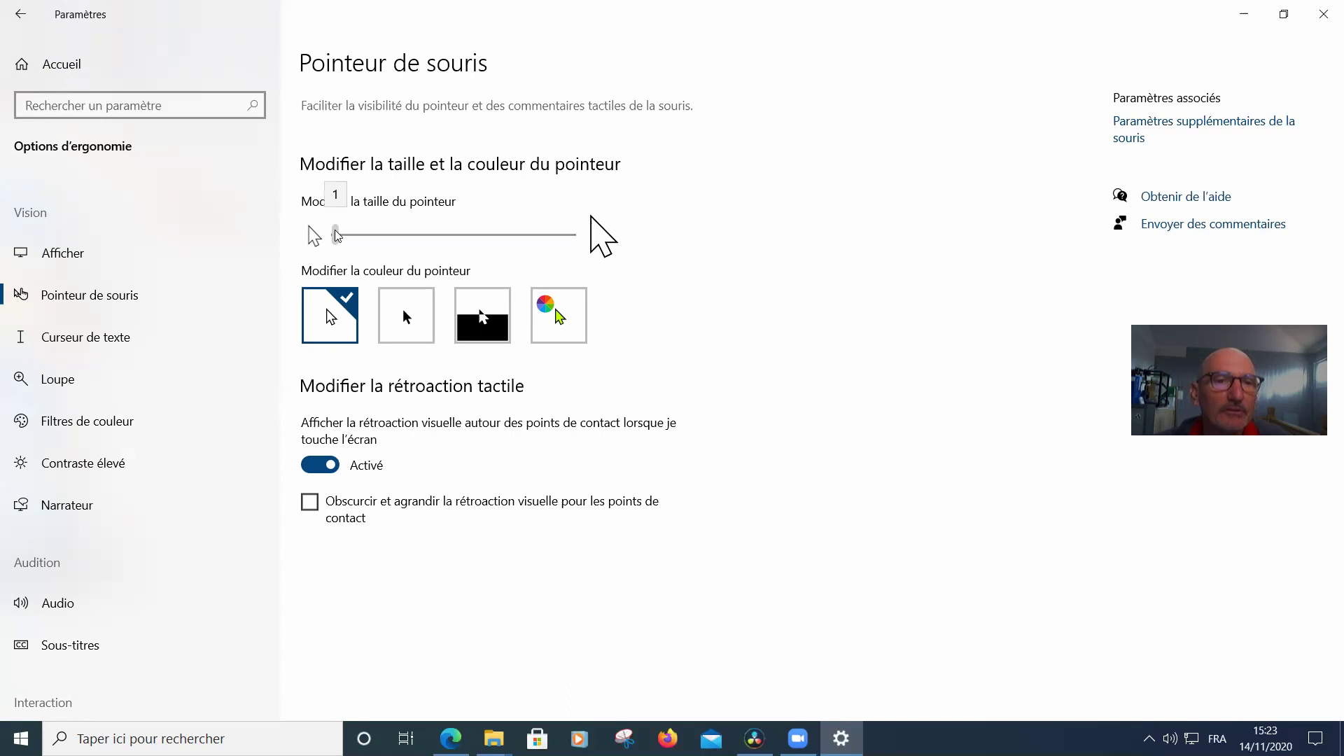
pyautogui.moveTo(337, 236); pyautogui.dragTo(420, 235)
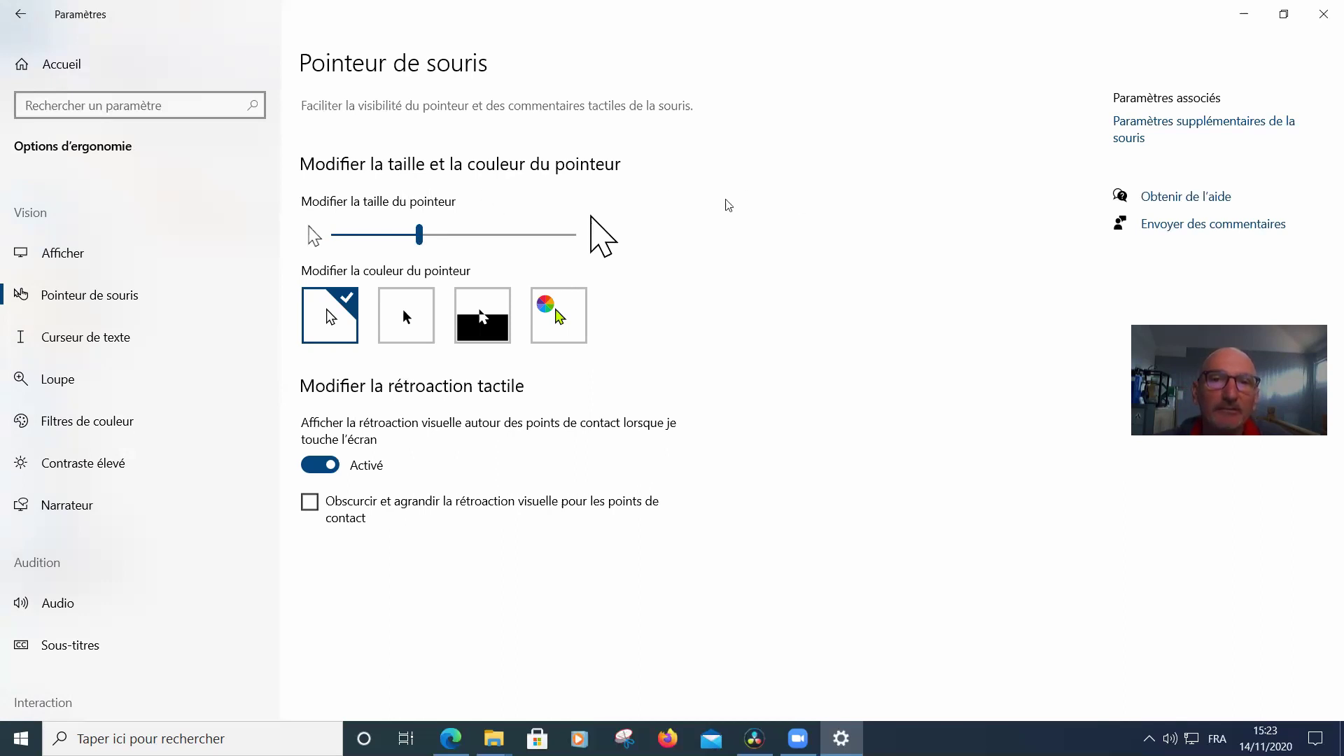
# - Reduce the mouse pointer size to 2
pyautogui.moveTo(418, 237); pyautogui.dragTo(352, 241)
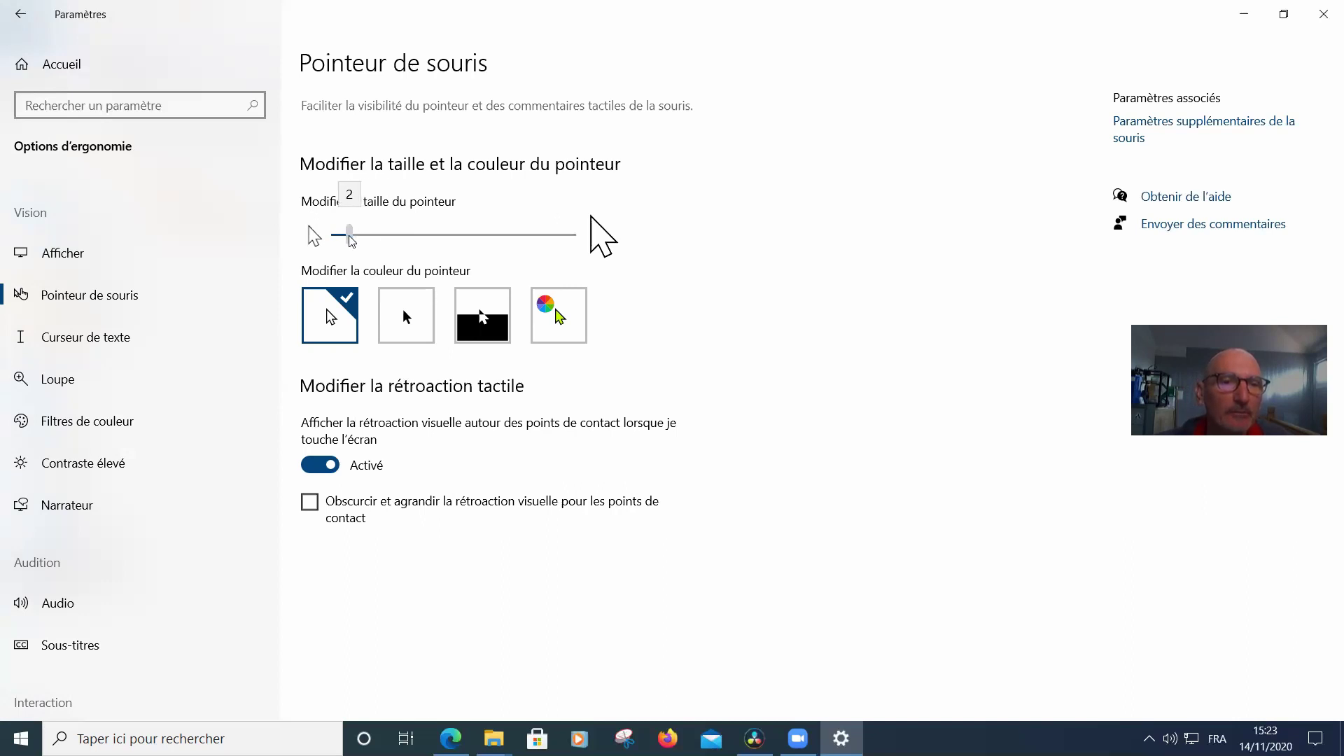
pyautogui.moveTo(351, 240); pyautogui.dragTo(352, 240)
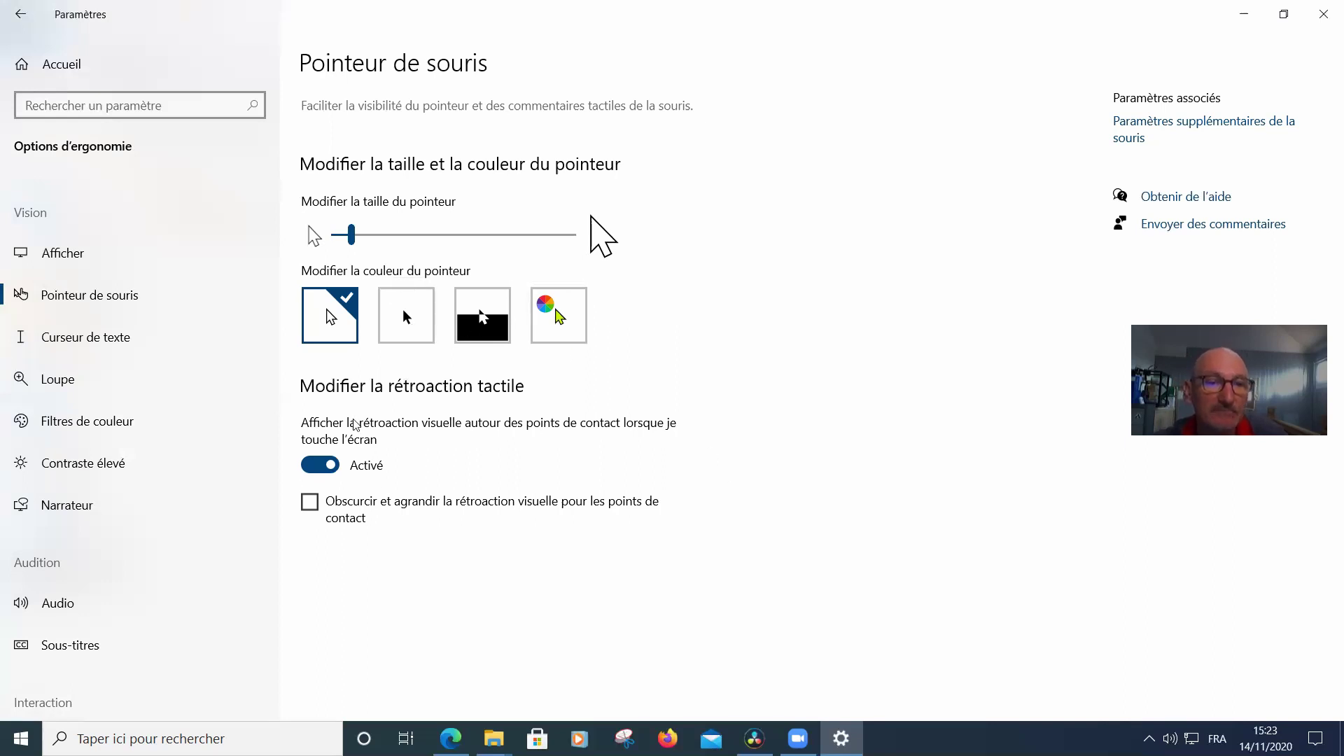
# - Check the related additional mouse settings, and return to the pointer settings to review the touch feedback options
pyautogui.click(1186, 136)
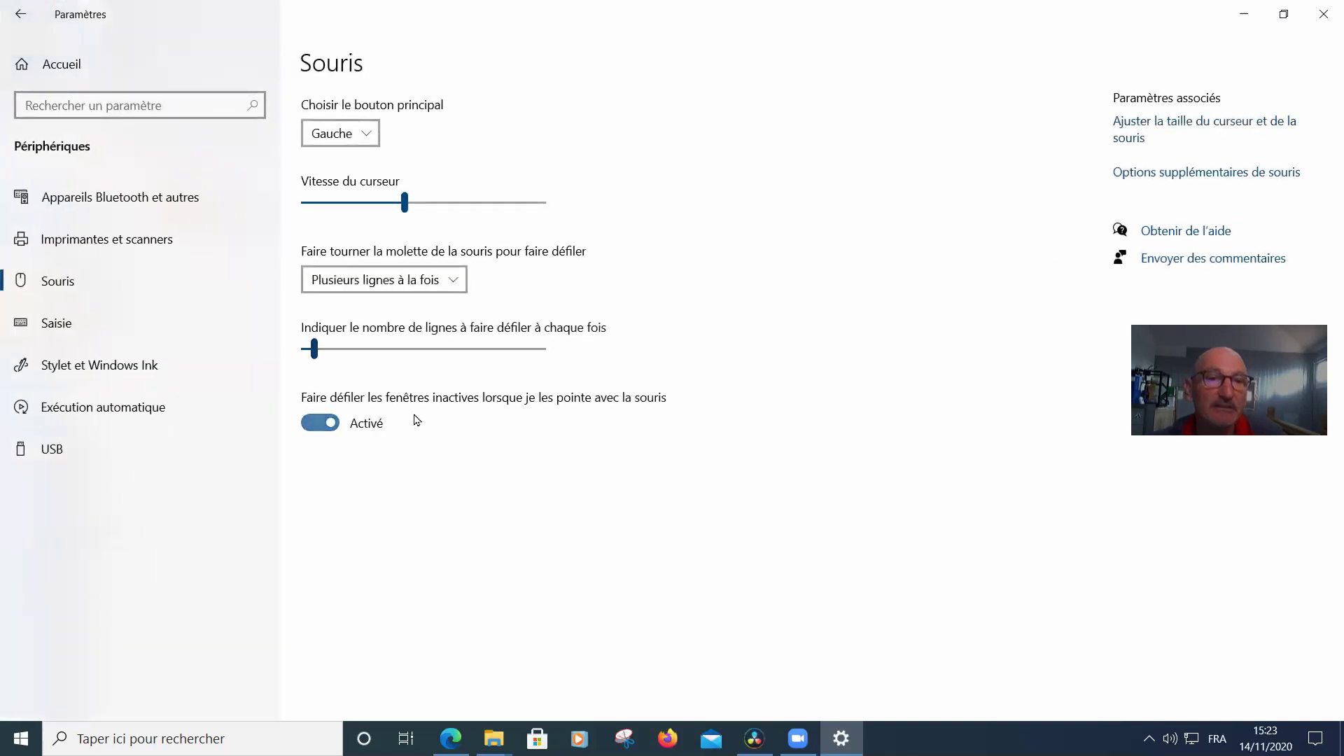
pyautogui.click(1173, 129)
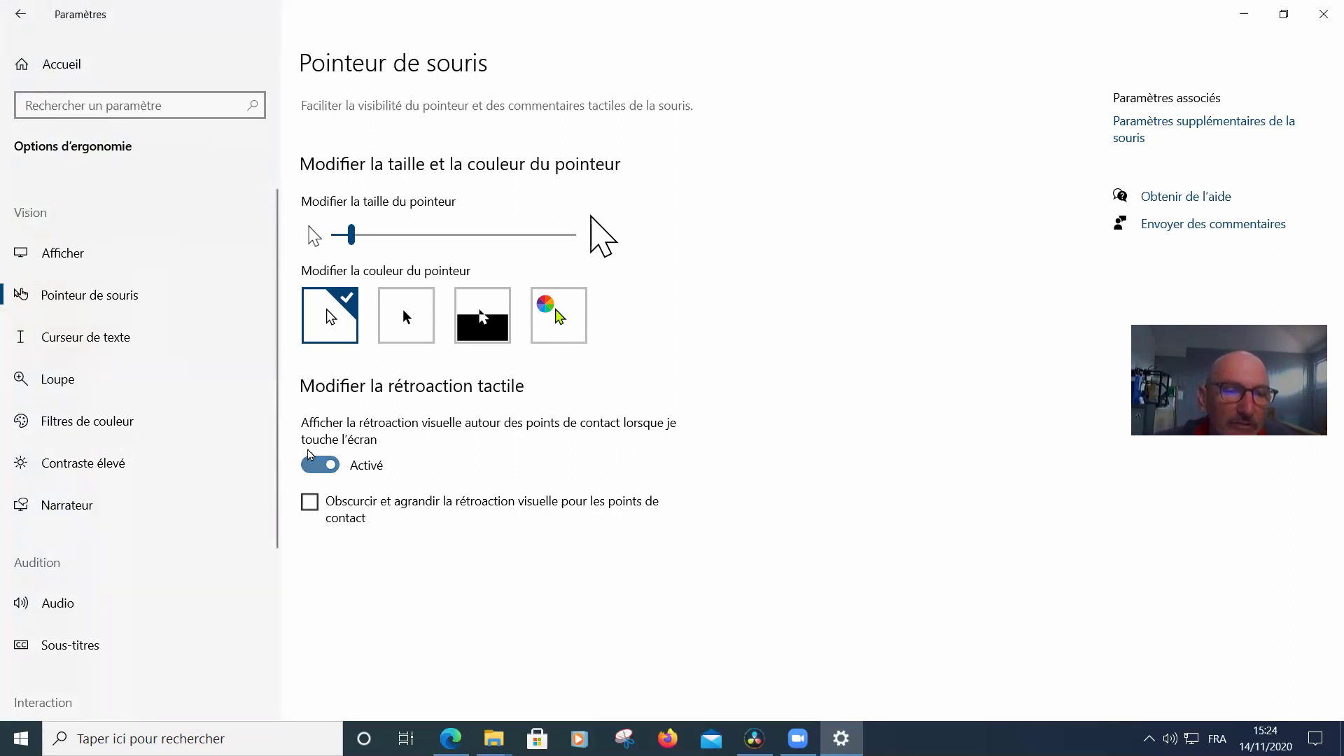
pyautogui.click(310, 502)
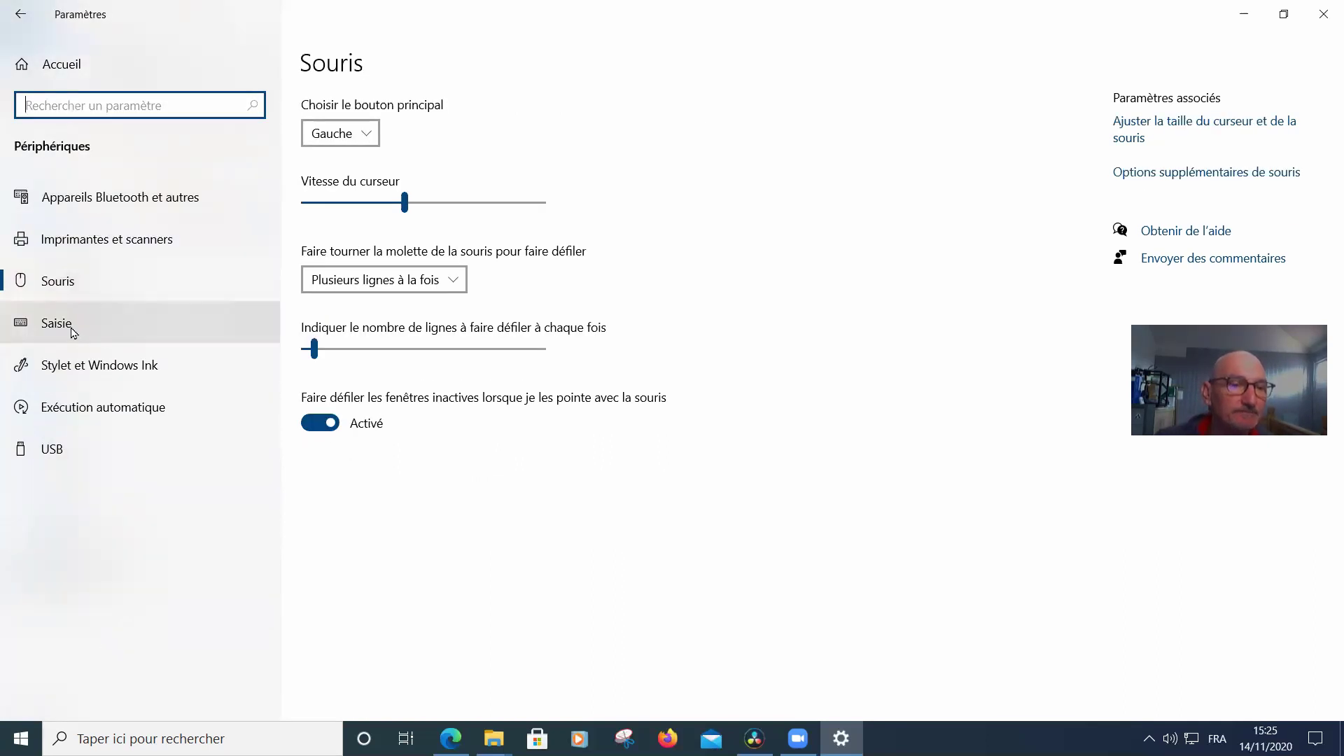
# - Review the Saisie settings for spelling, text suggestions, the hardware keyboard and multilingual suggestions
pyautogui.click(57, 323)
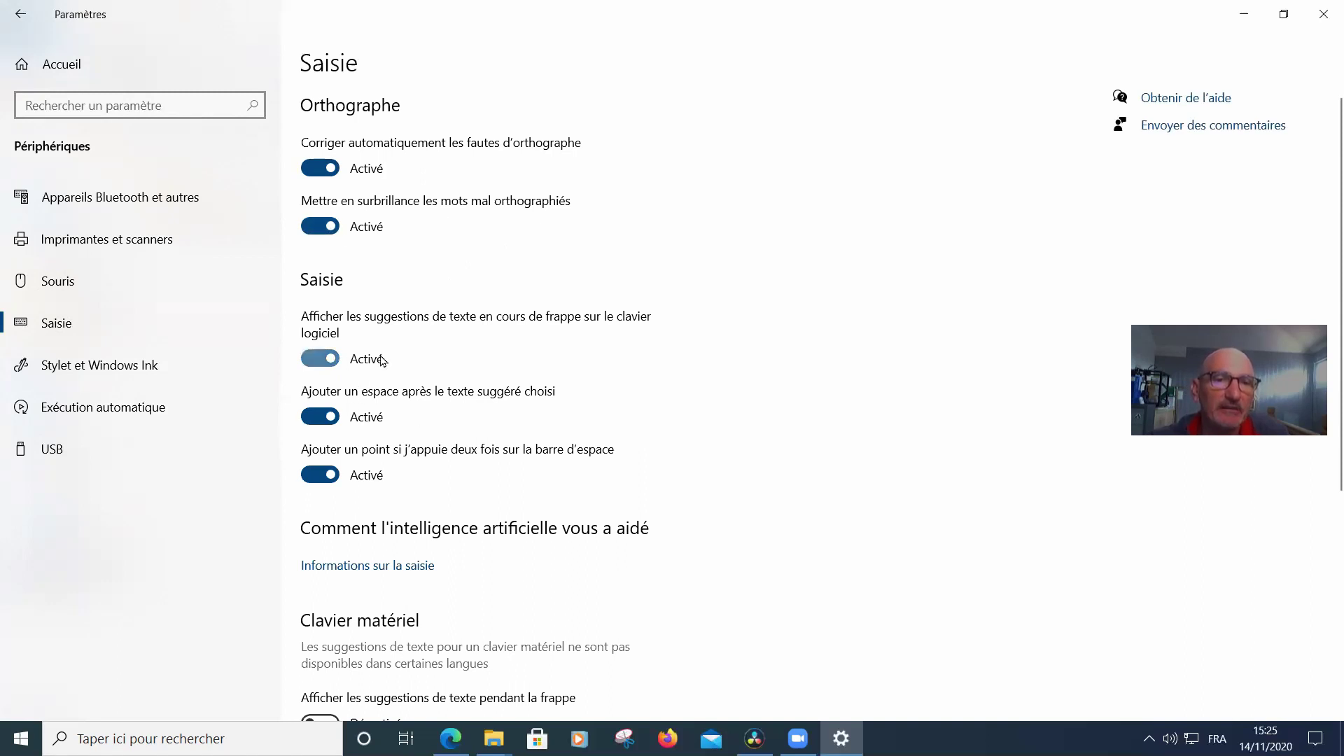
pyautogui.scroll(-3, 446, 482)
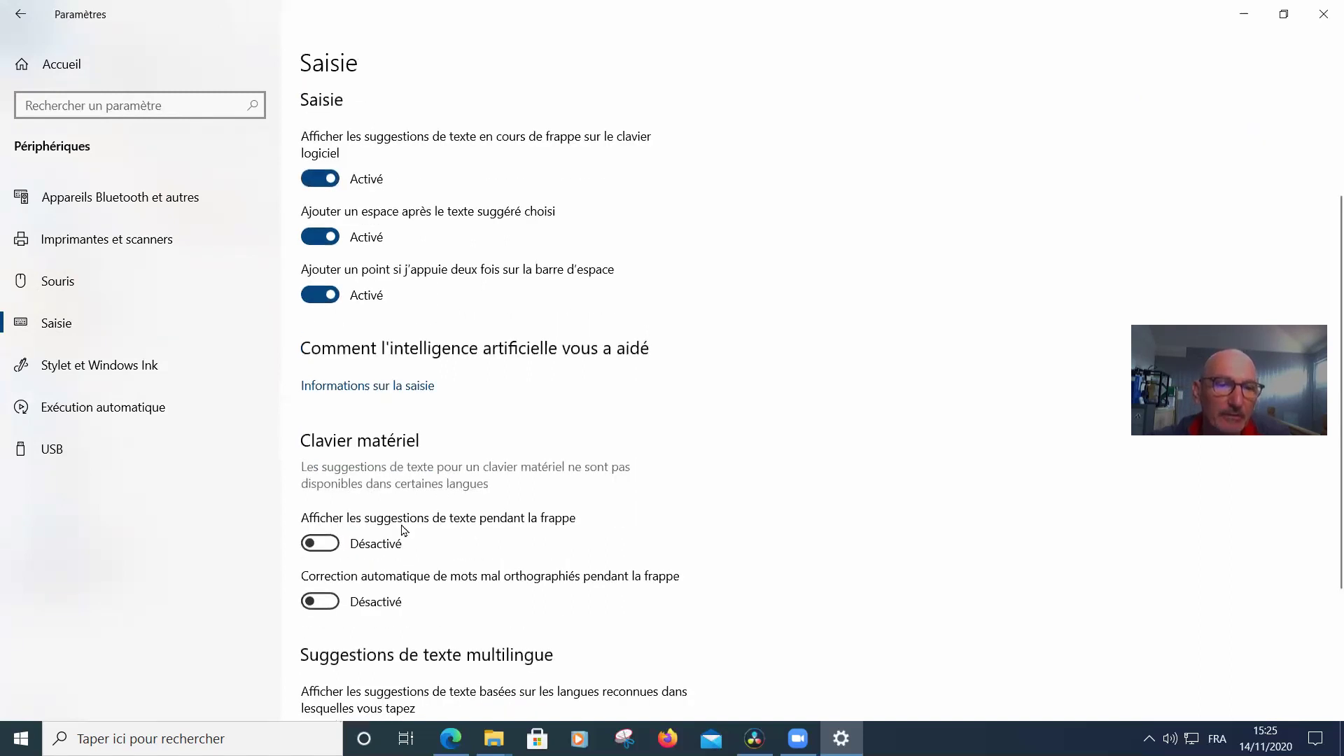
pyautogui.scroll(-3, 409, 498)
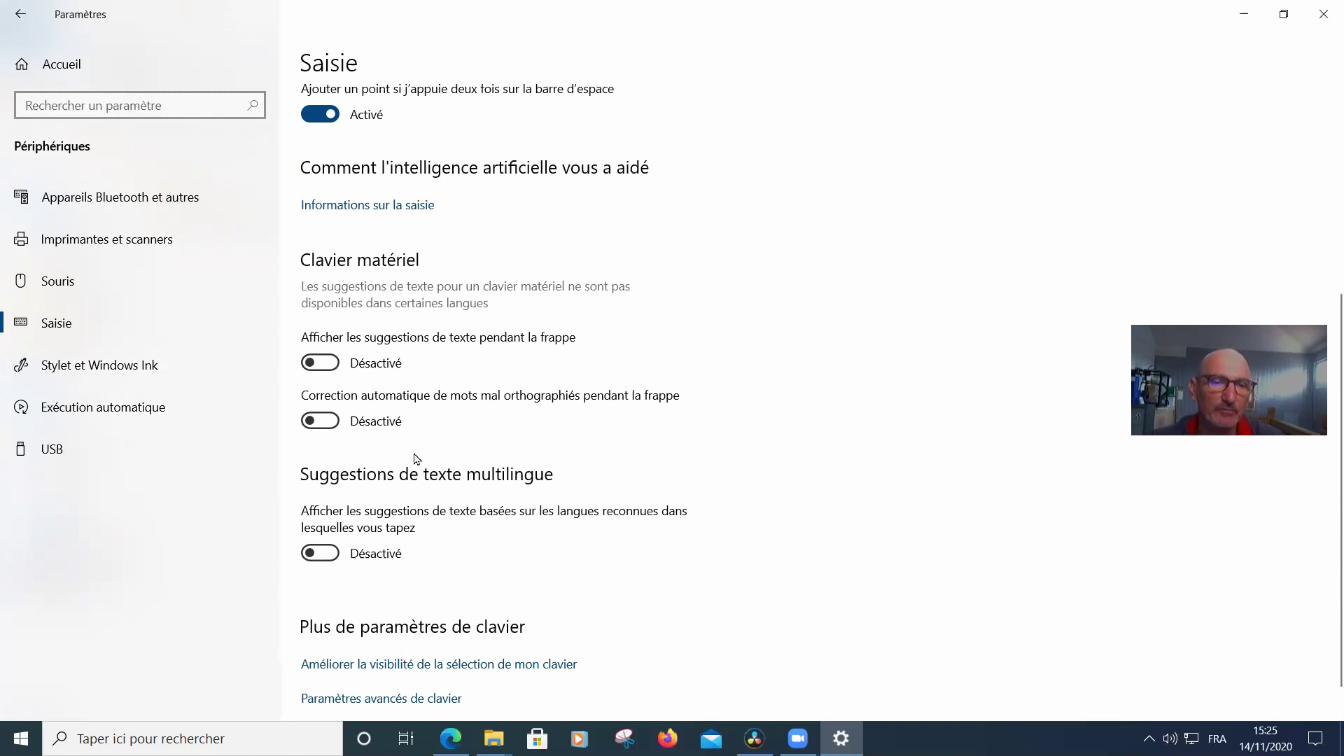
pyautogui.scroll(-1, 413, 457)
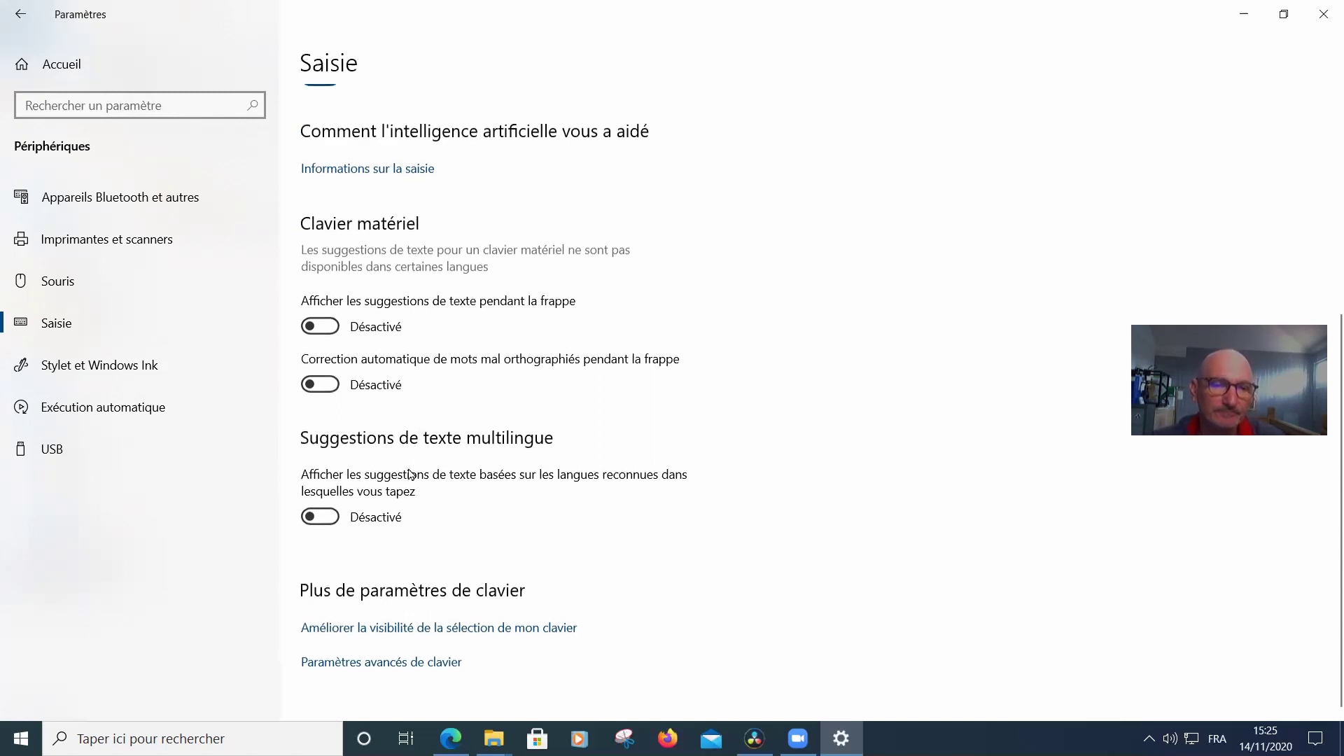
pyautogui.scroll(5, 402, 518)
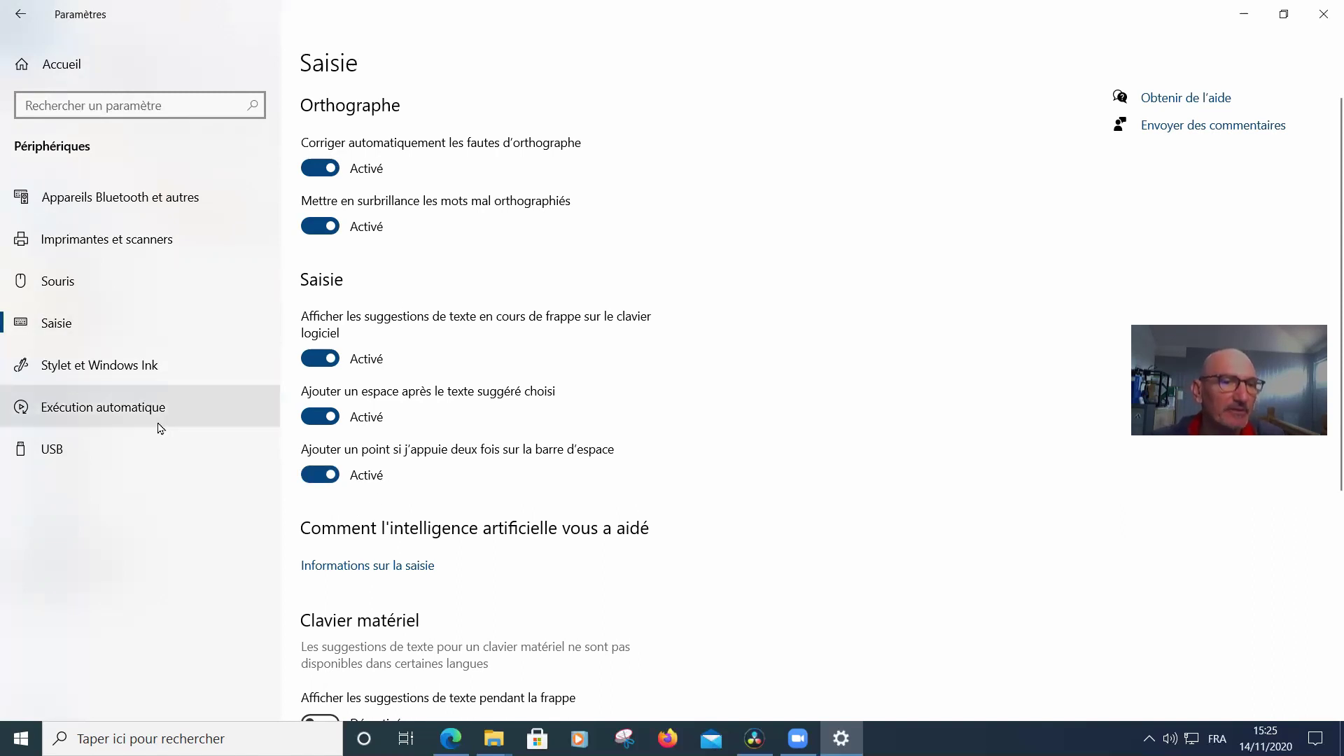
# - View the USB device settings, and go back through the visited pages to the main Paramètres overview
pyautogui.click(105, 455)
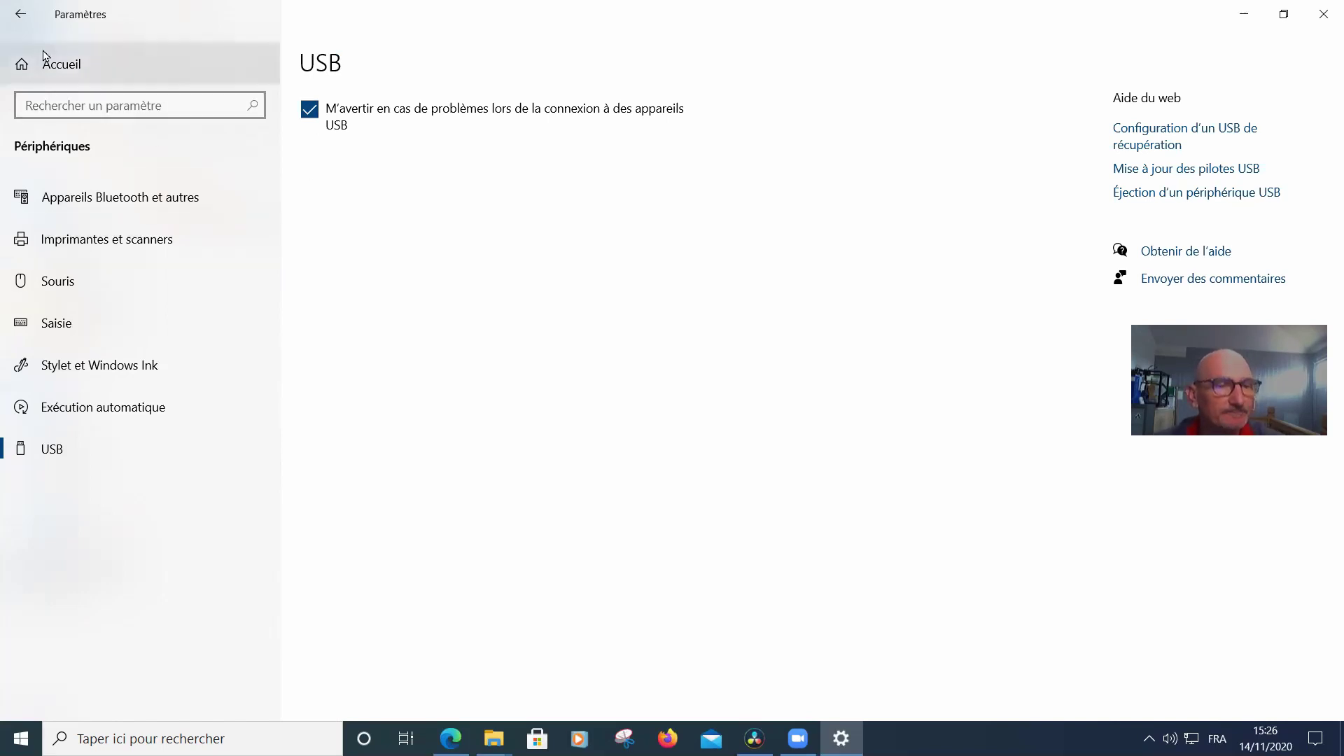
pyautogui.click(23, 20)
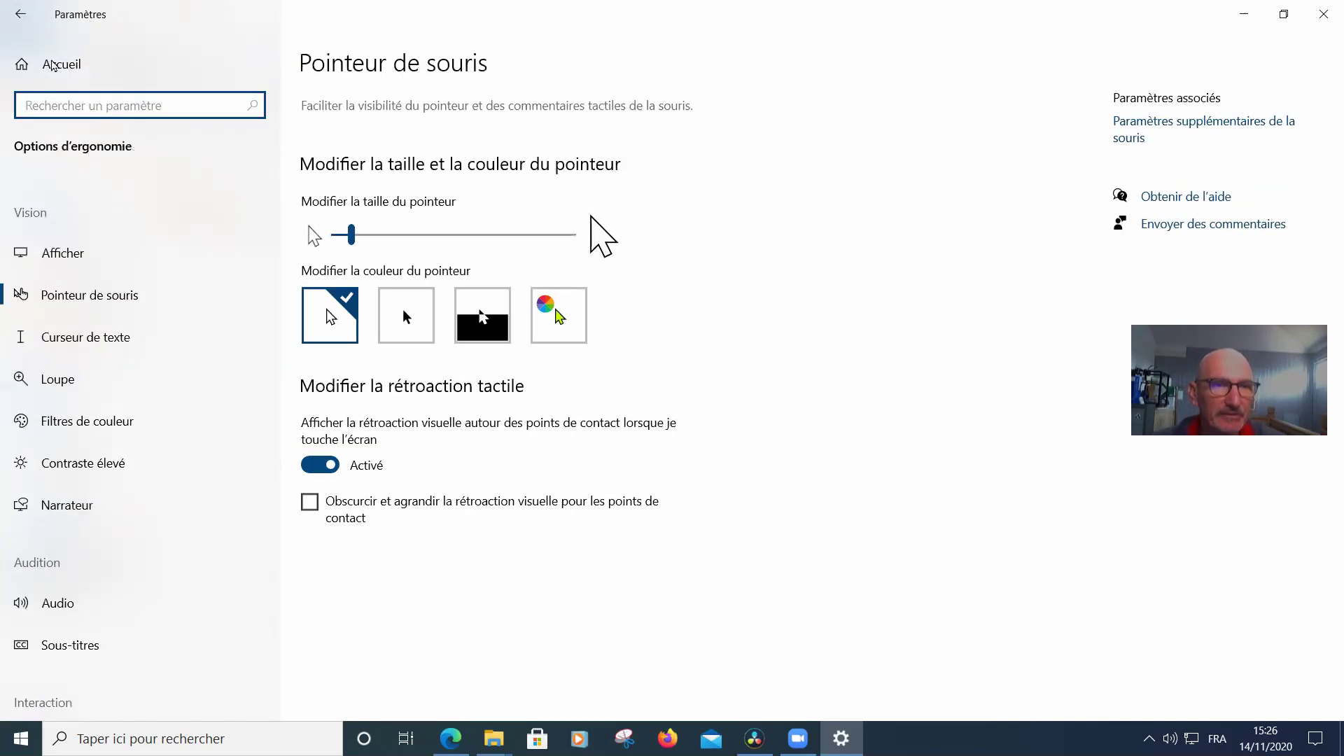
pyautogui.click(20, 21)
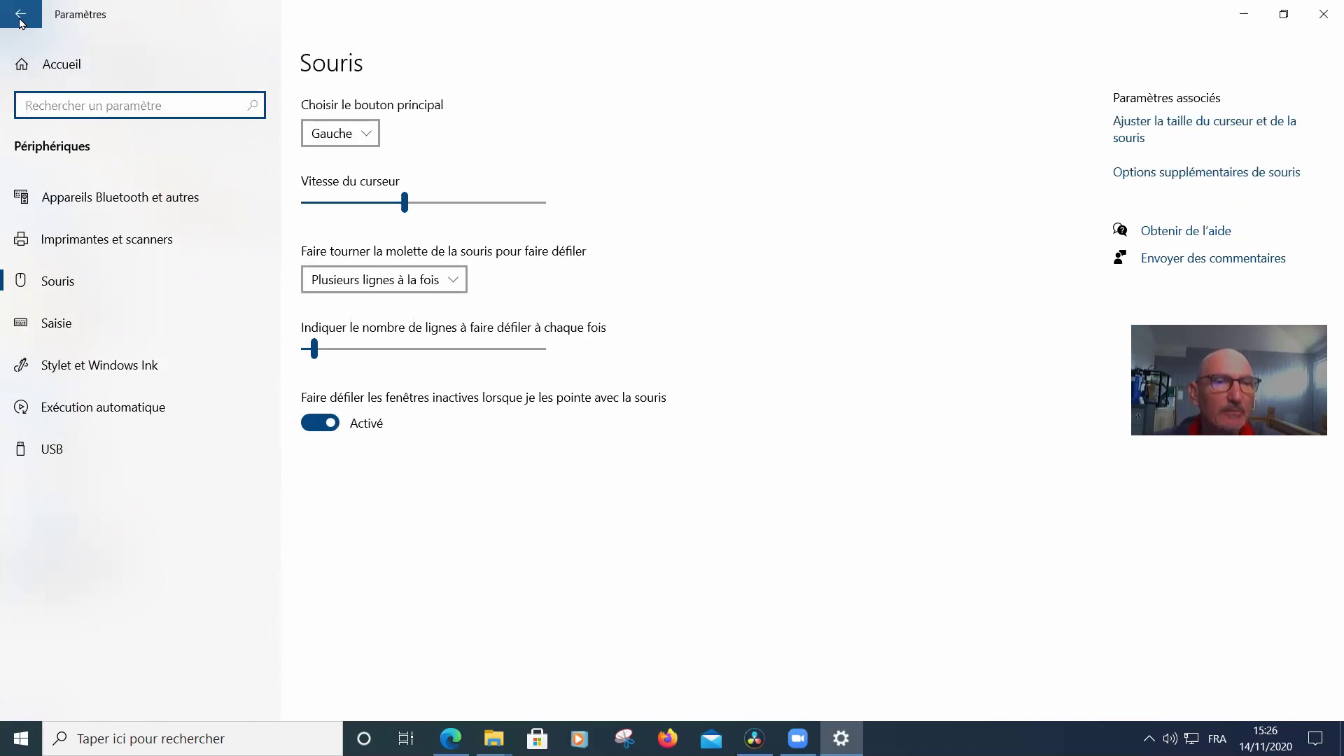
pyautogui.click(21, 21)
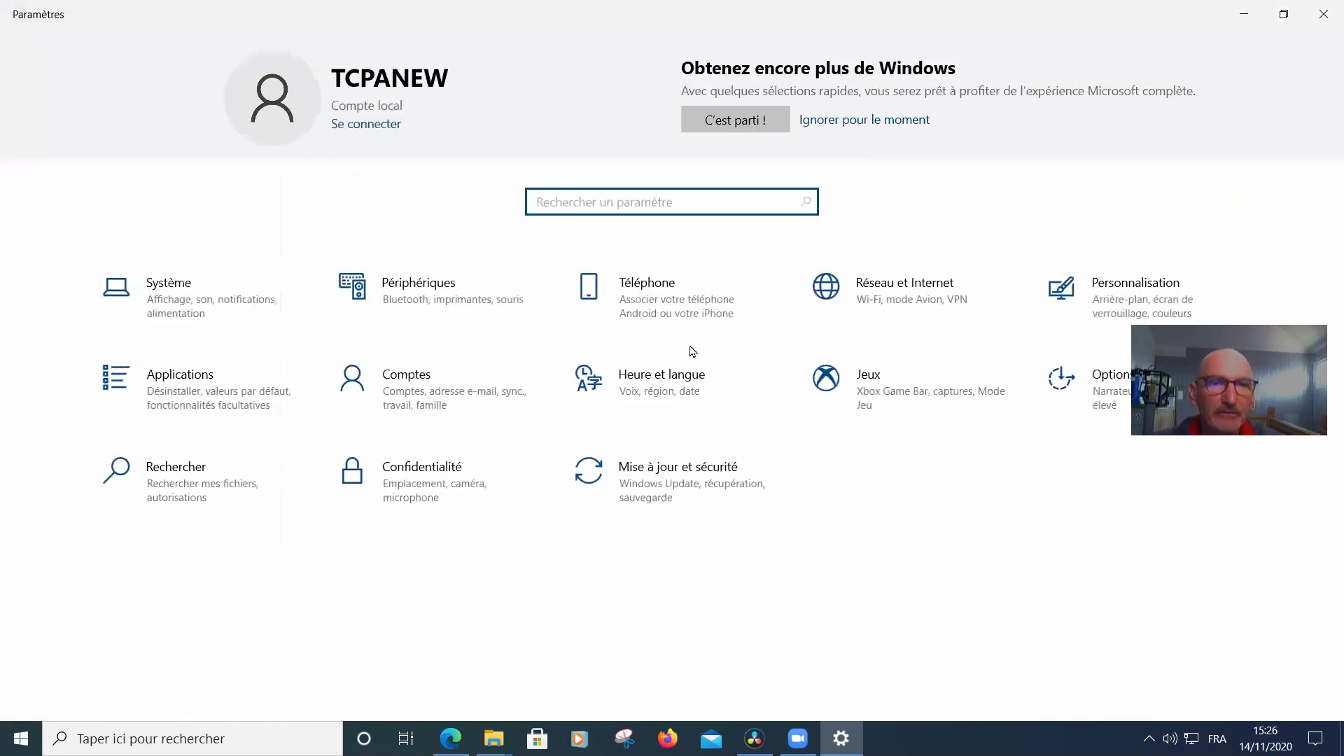